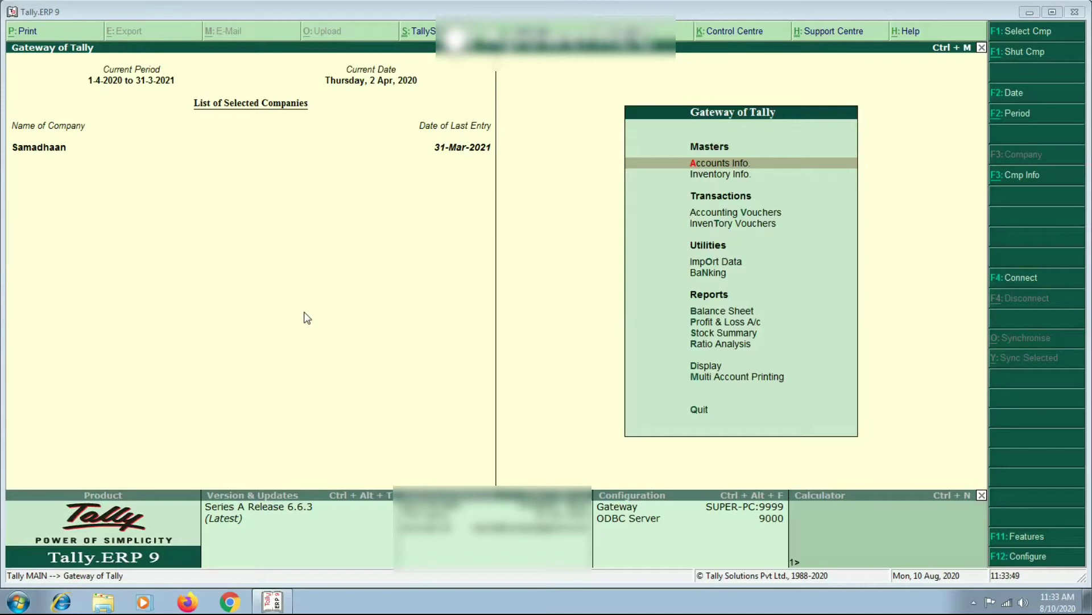
Step: Open accounting voucher entry and give the sales voucher reference number 1234
key("Down")
key("Down")
key("Down")
key("Up")
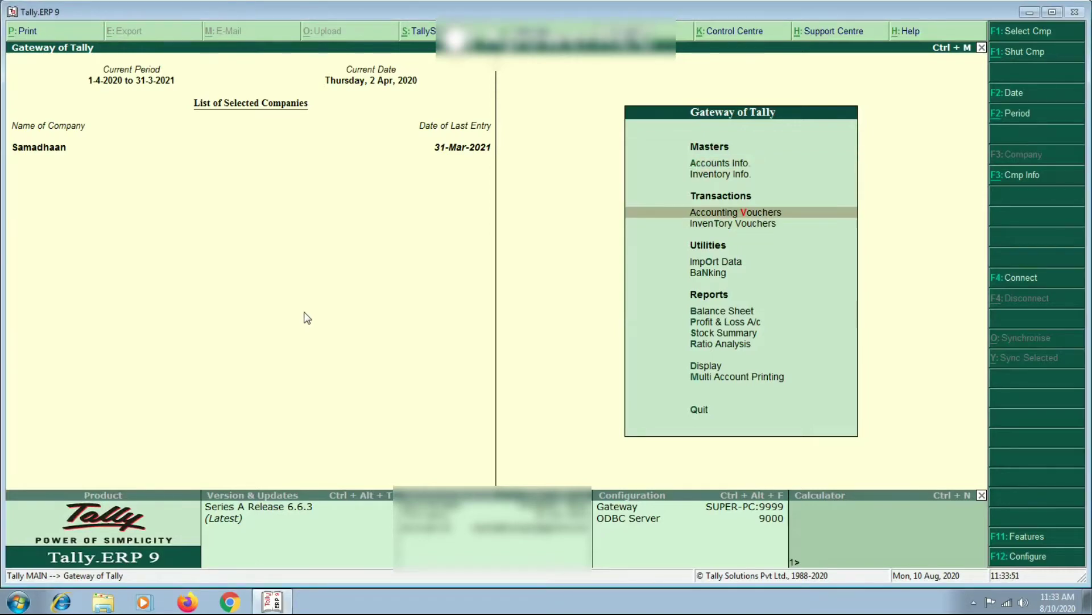
key("Return")
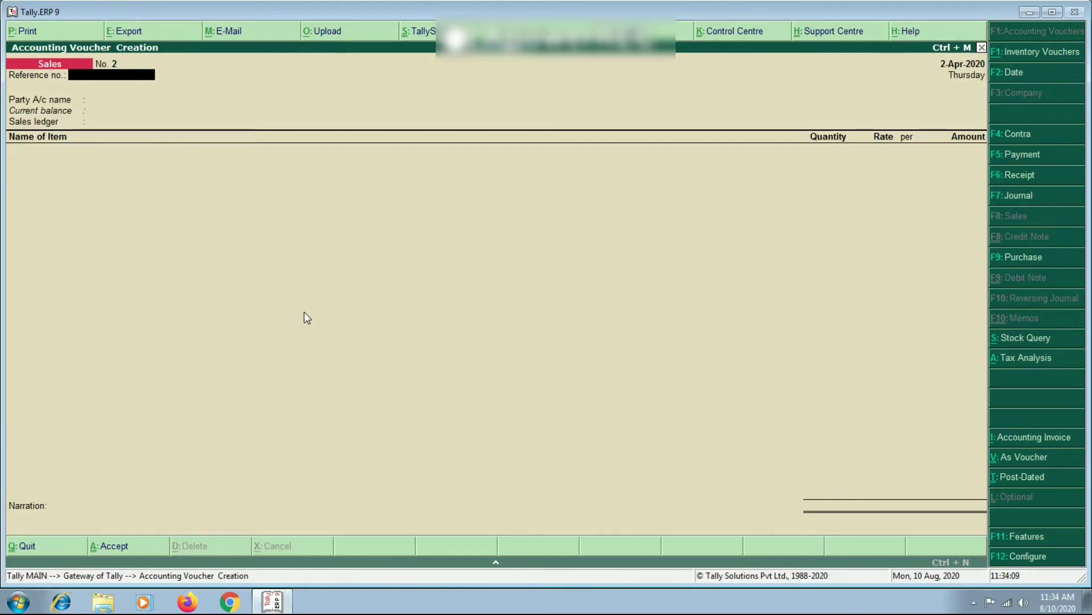
type("1234")
key("Return")
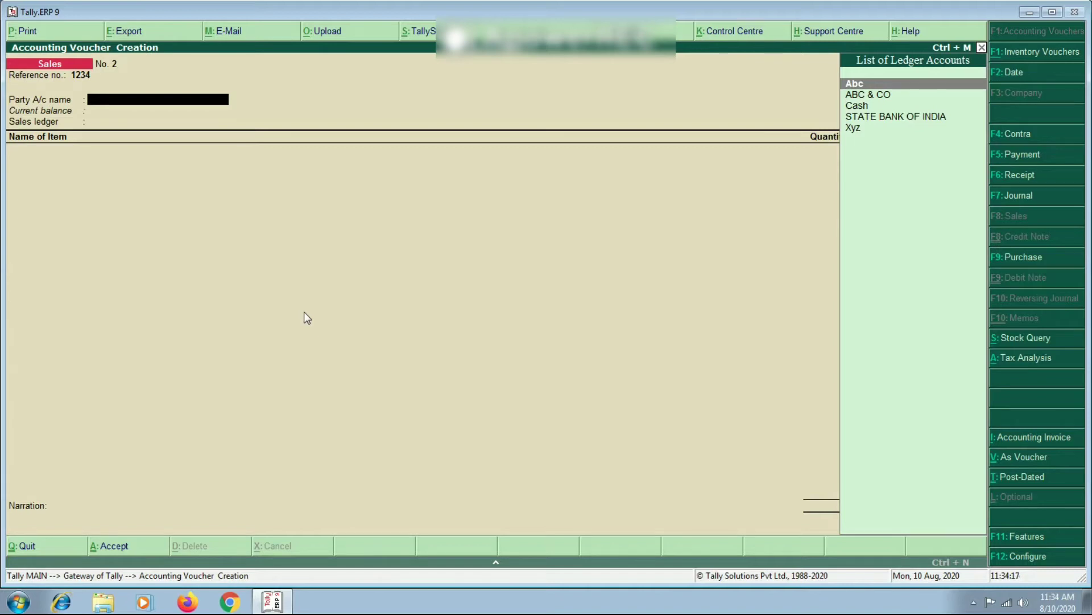
Step: Choose Abc as the party account, accept the party details as they are, and select the Sales ledger with its default tax classification
key("Down")
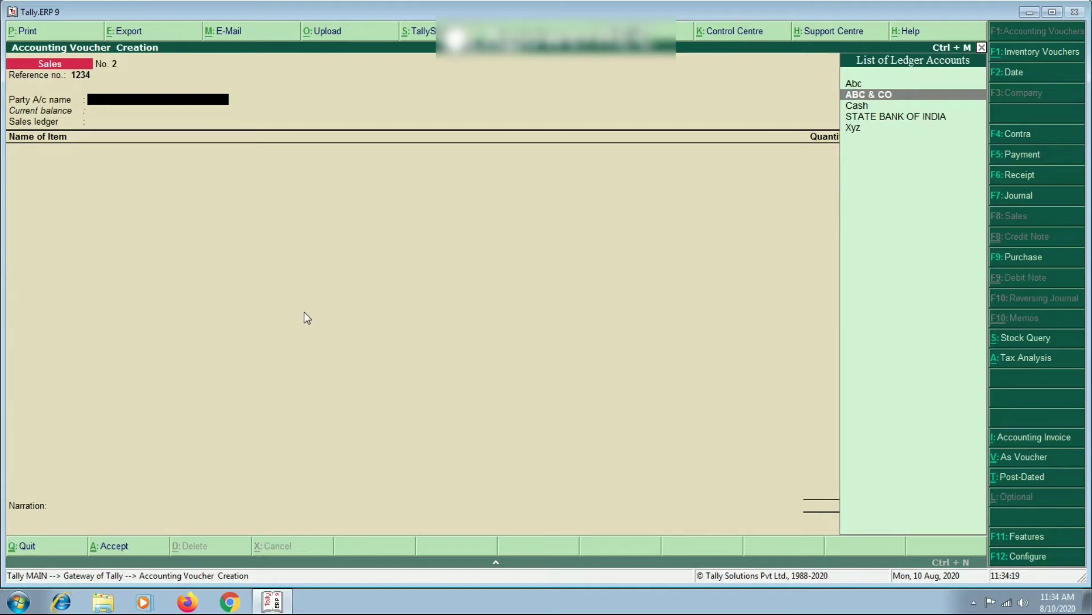
key("Up")
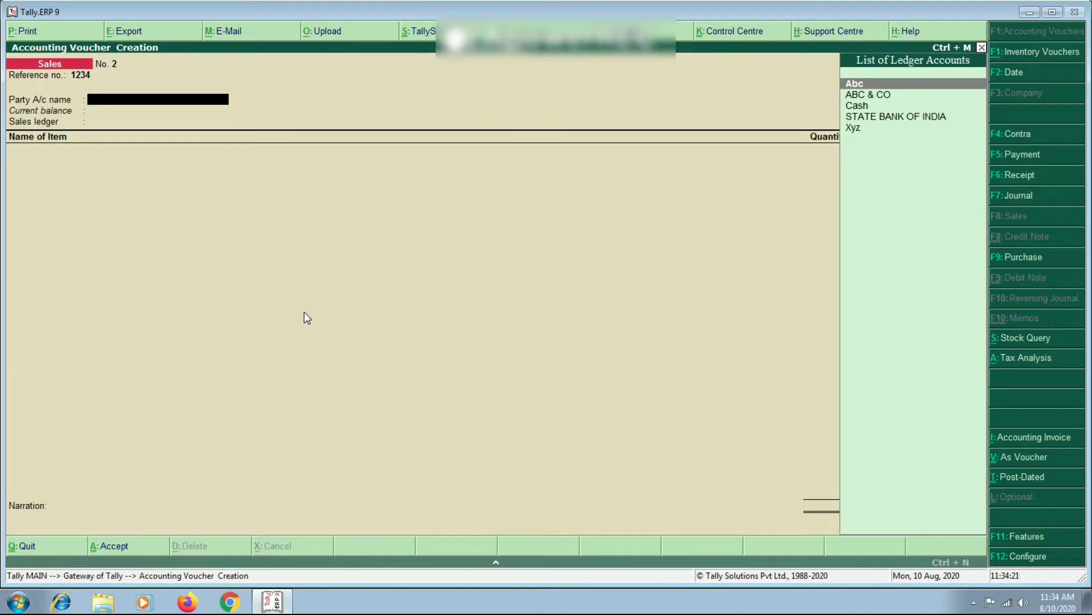
key("Return")
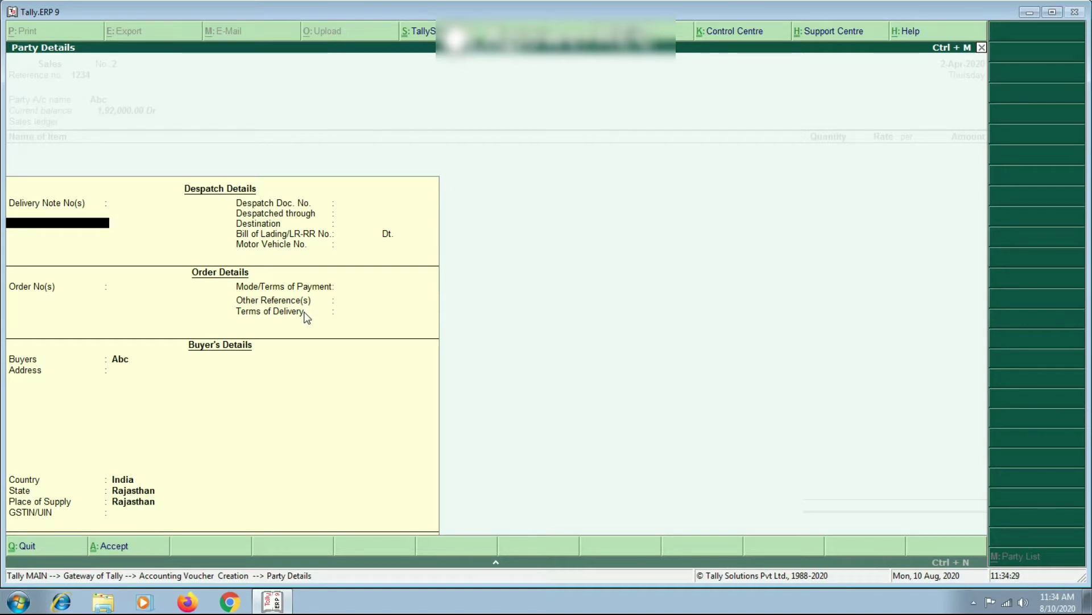
key("ctrl+a")
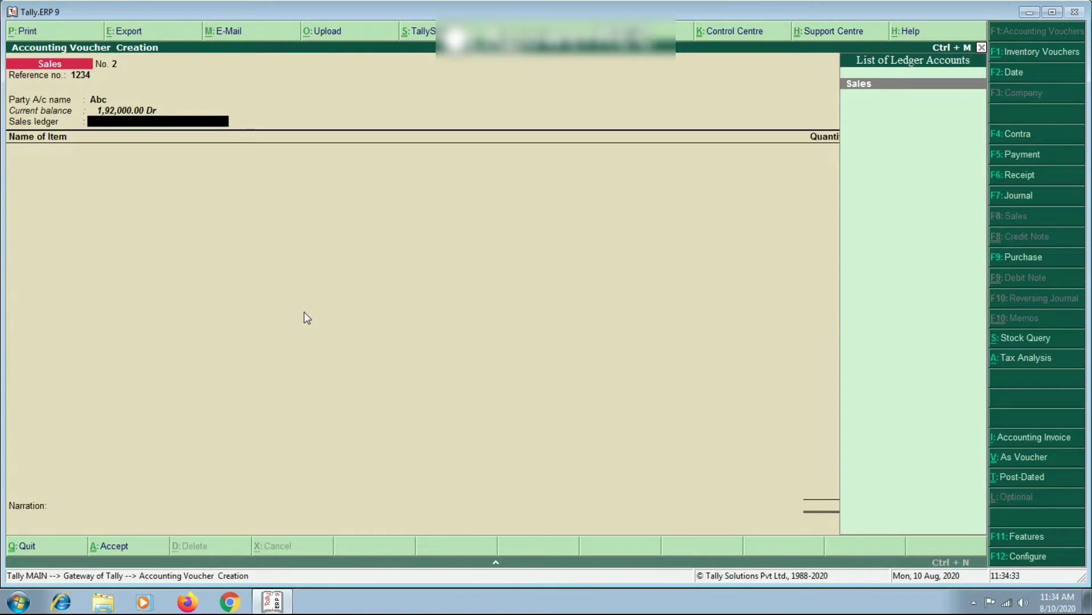
key("Return")
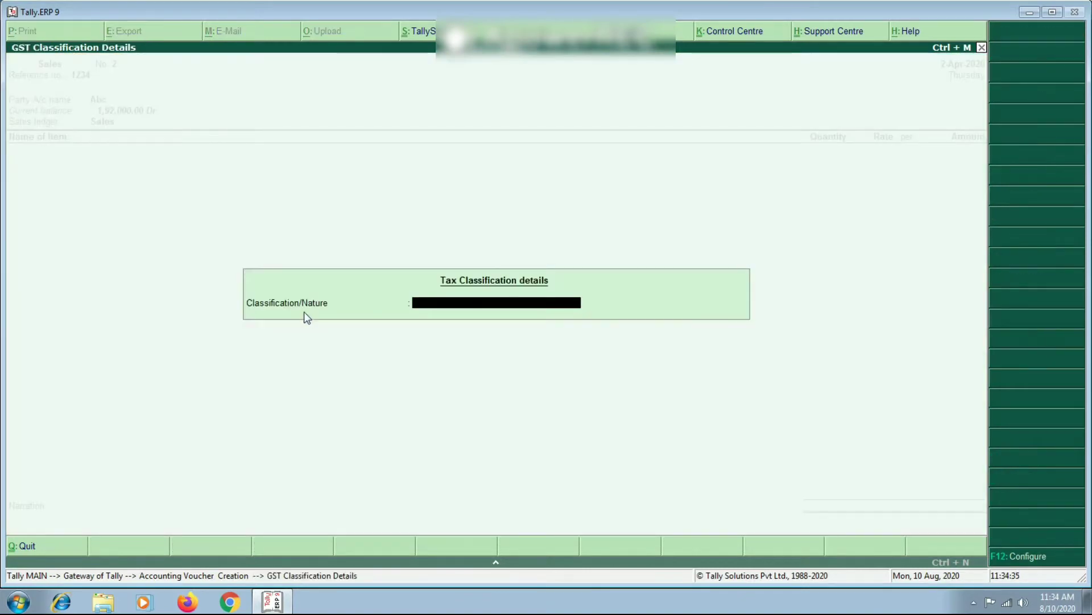
key("Return")
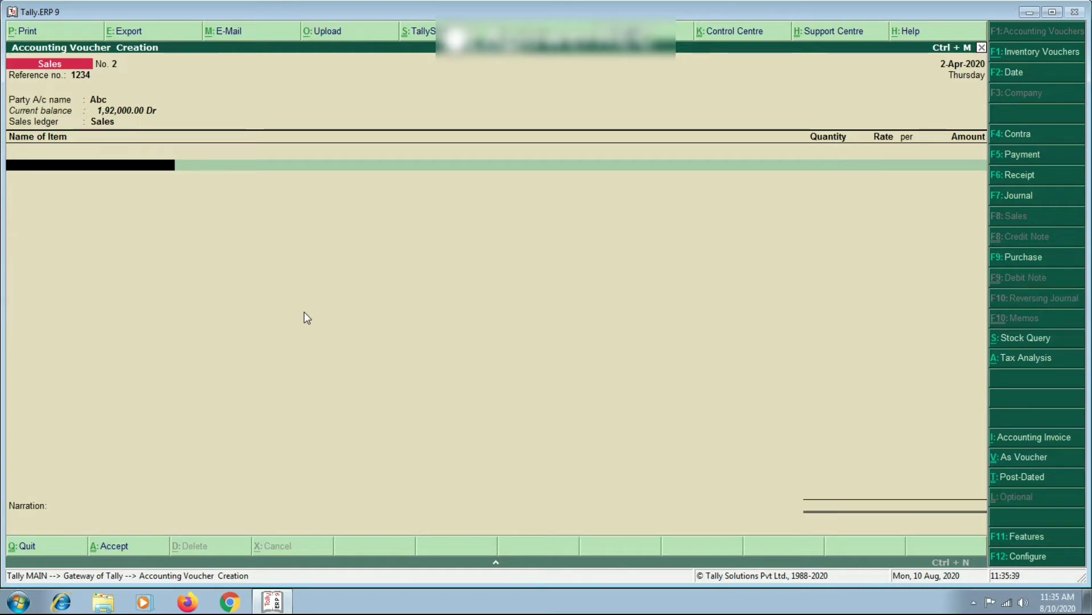
type("A")
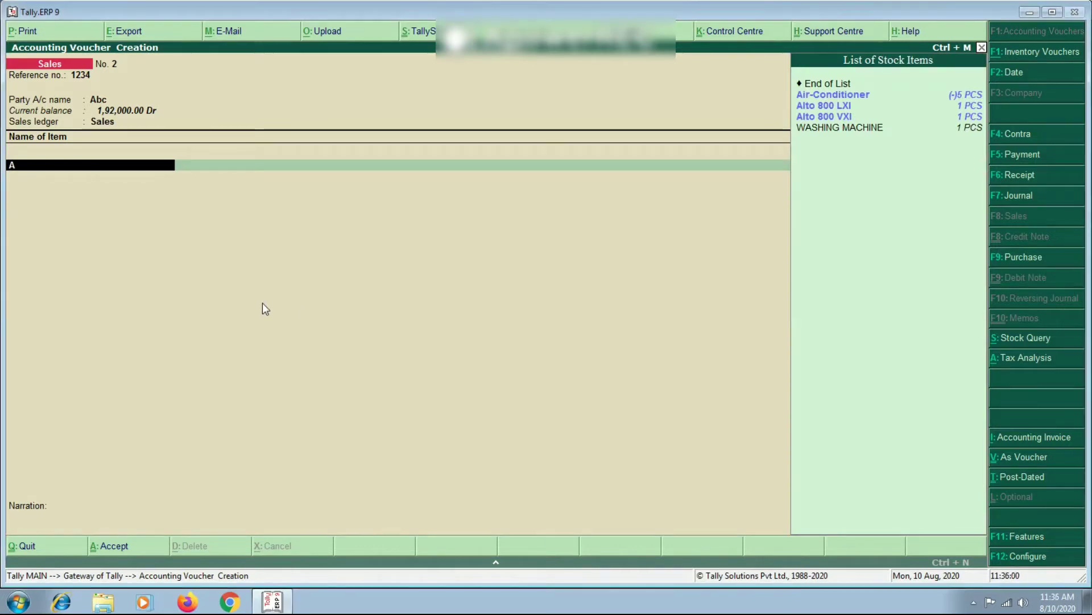
key("BackSpace")
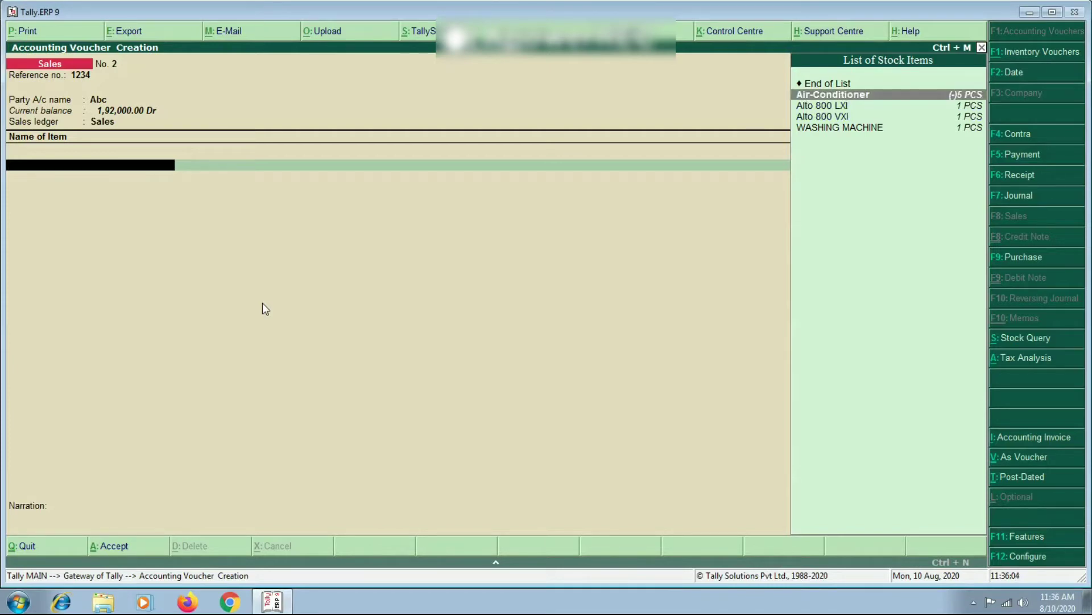
key("Return")
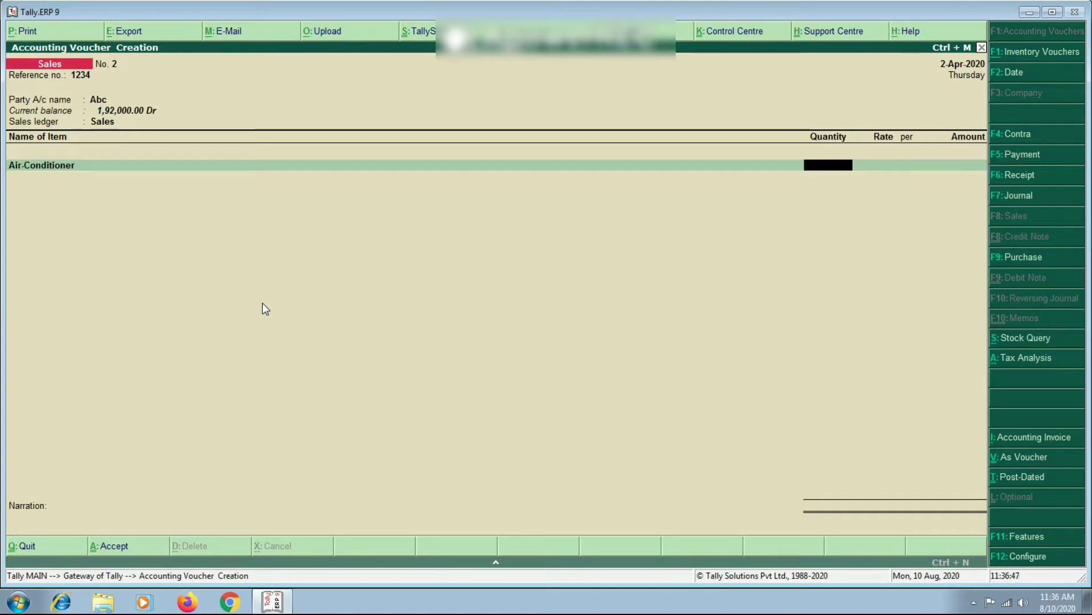
key("BackSpace")
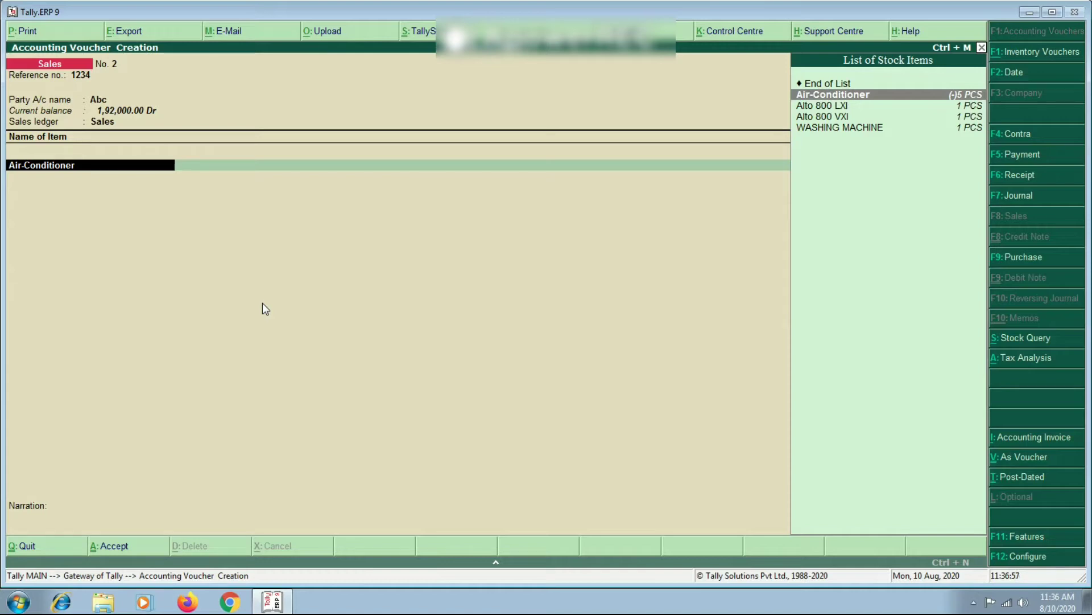
Step: Start a new stock item from the voucher's item line and name it A.C. 1 Ton Window Carrier, without an alias
key("alt+c")
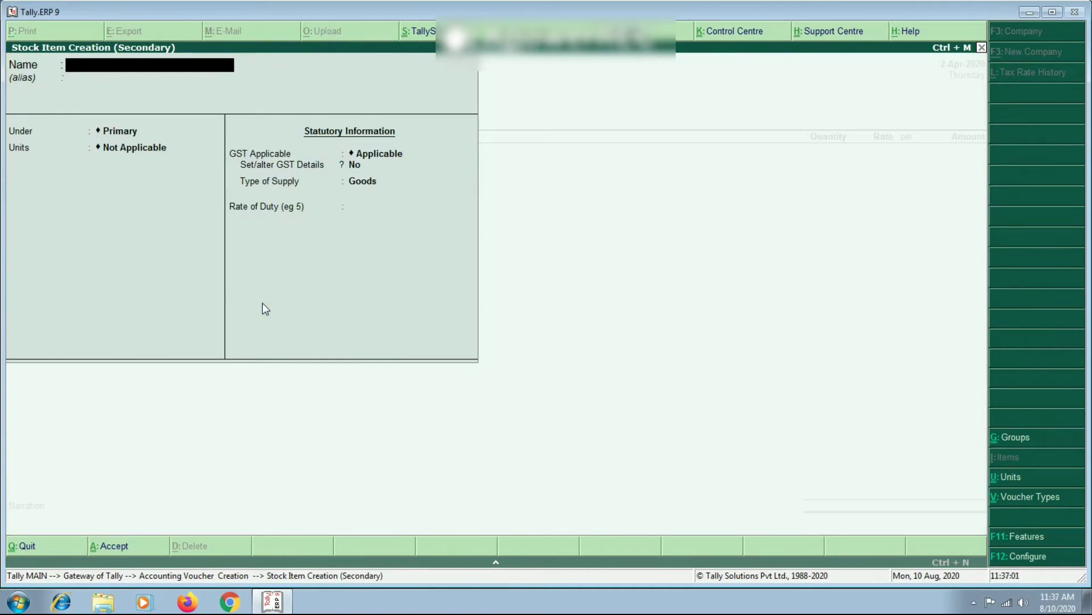
type("A.C. 1 Ton Window")
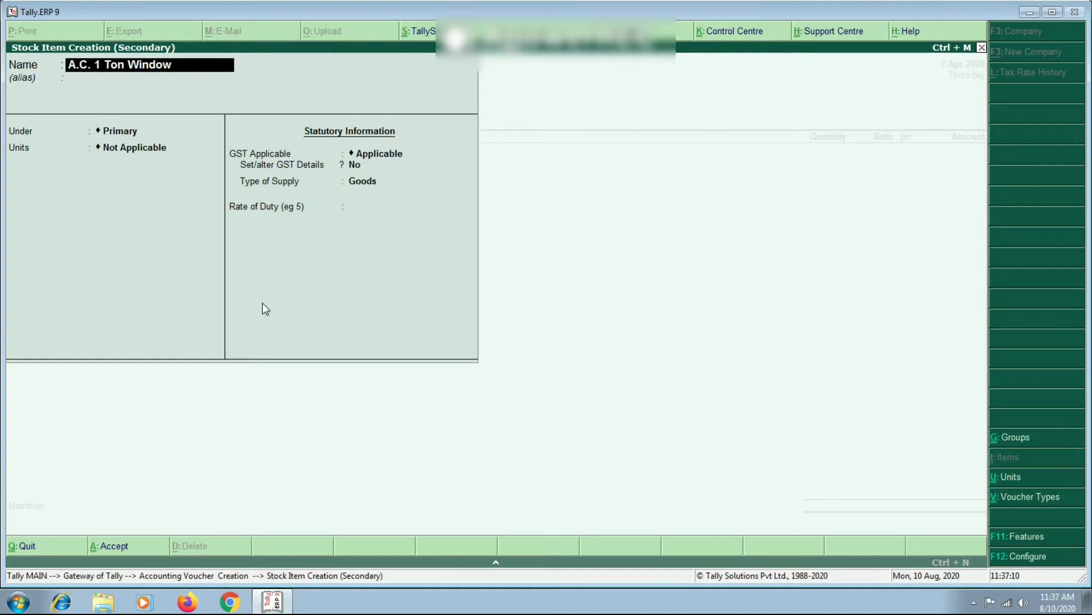
type(" Carrier")
key("Return")
key("Return")
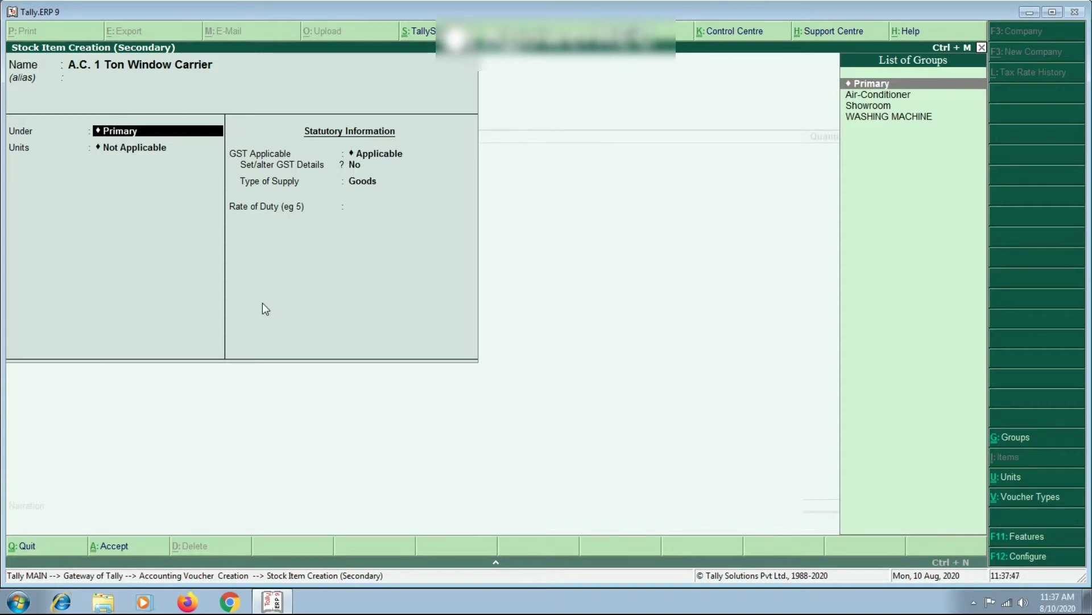
Step: Try to create a stock group named Air-Conditioner, and leave the group form without saving
key("alt+c")
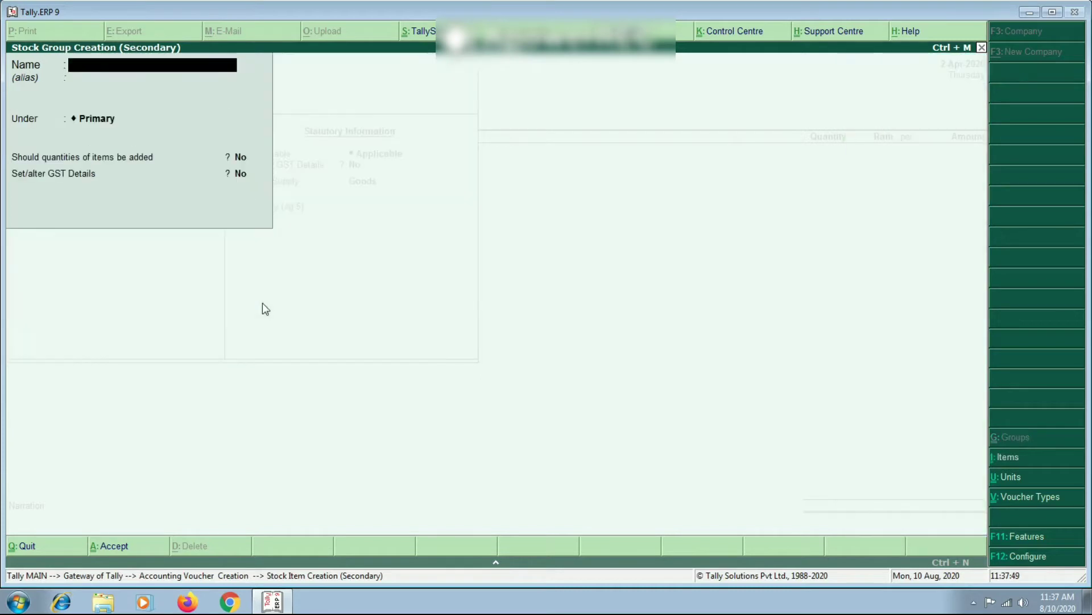
type("Air-")
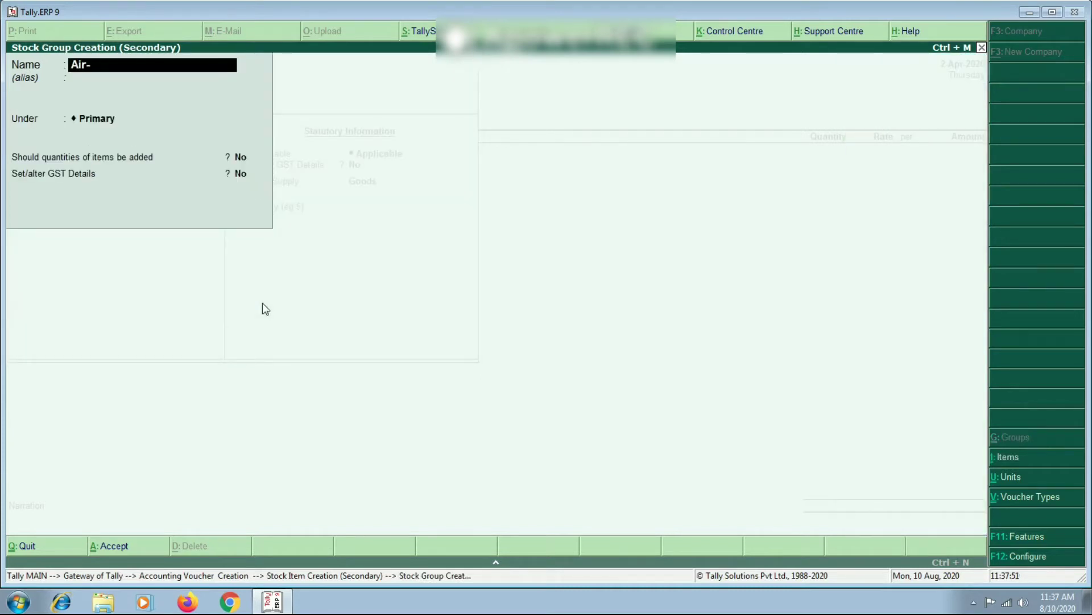
type("Condition")
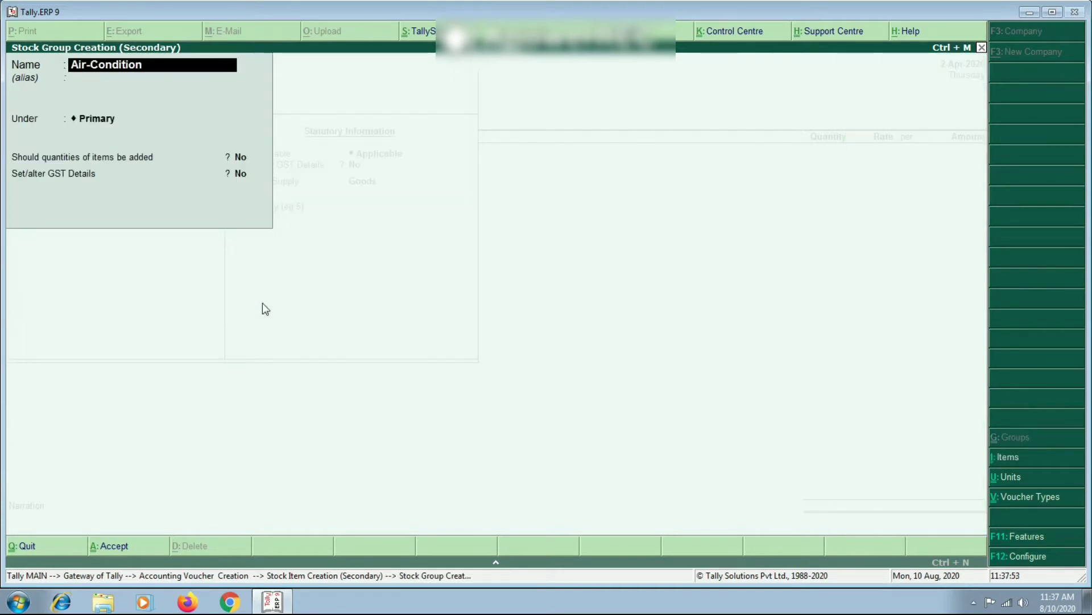
type("er")
key("Return")
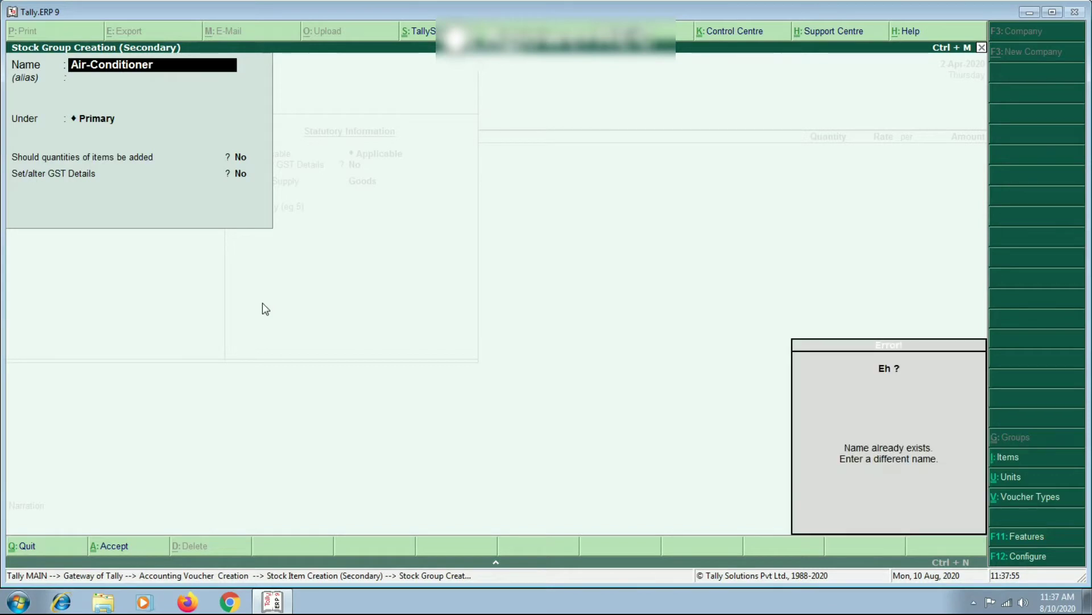
key("Escape")
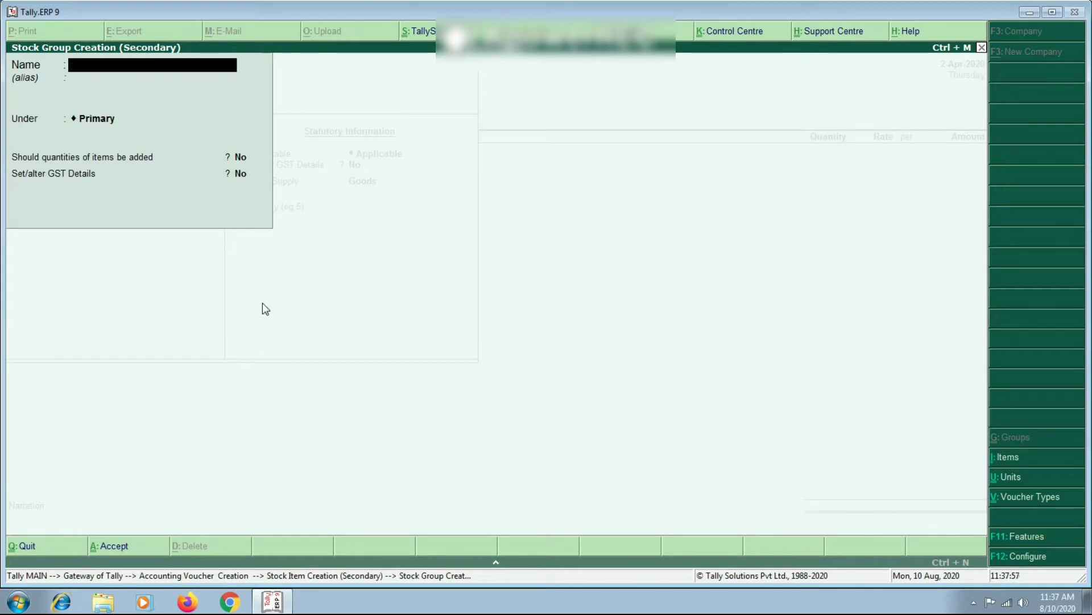
key("Escape")
key("y")
Step: Put the stock item under the Air-Conditioner group with PCS as its unit, keeping GST applicable
type("A")
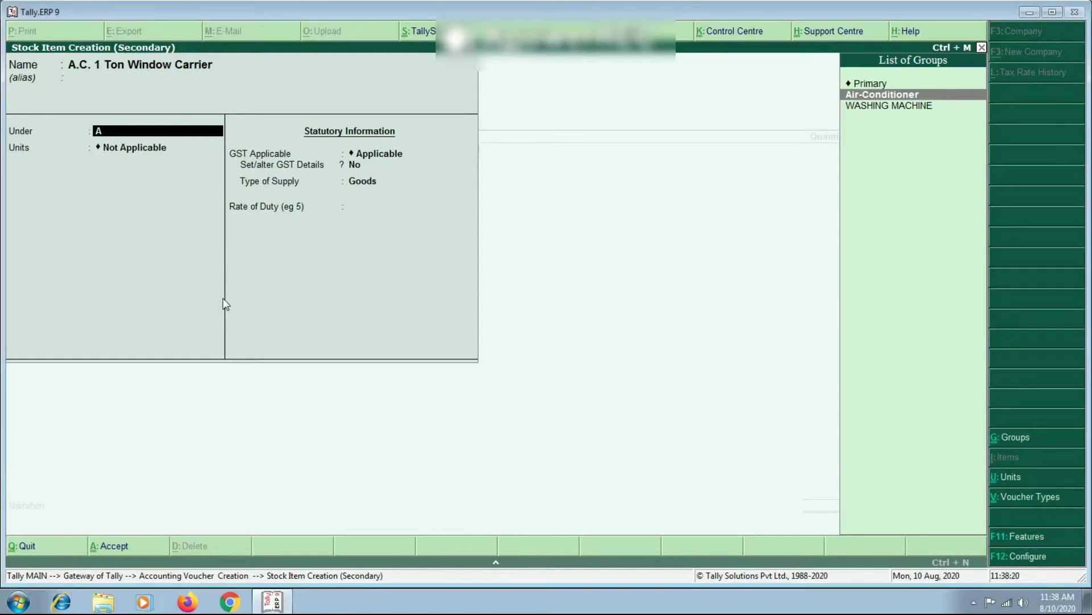
key("Return")
key("Down")
key("Return")
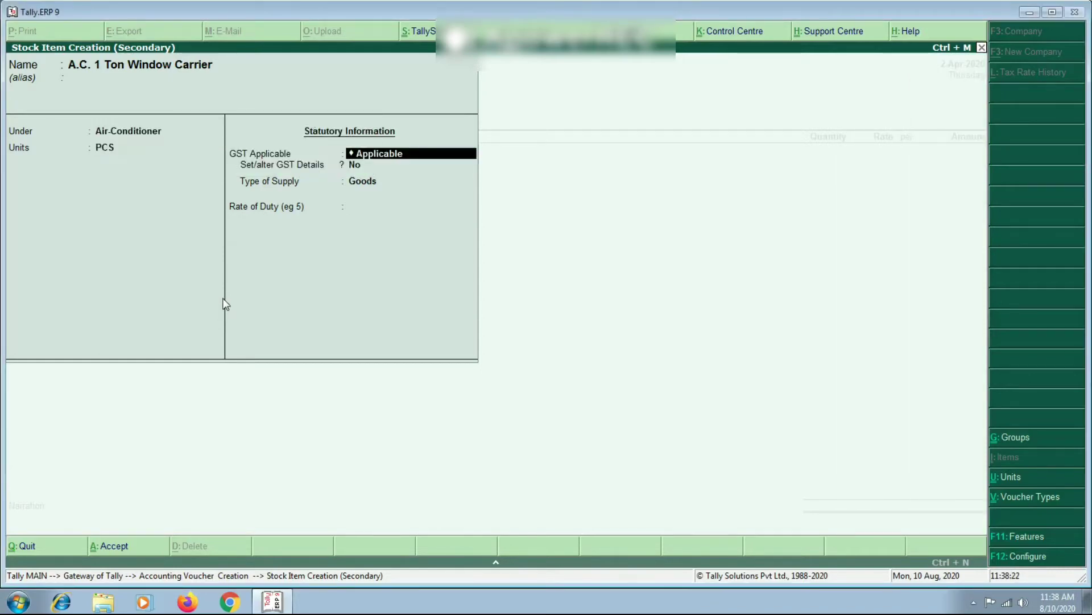
key("Return")
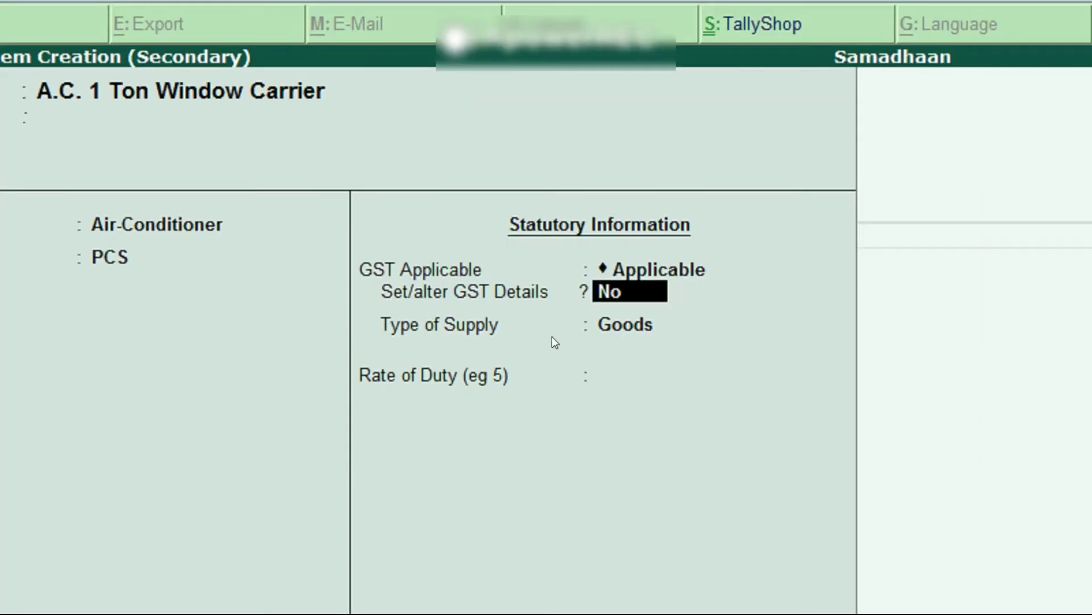
Step: Enable the item's GST details, entering the description Ac and HSN/SAC 1234, with non-GST goods kept at No
type("y")
key("Return")
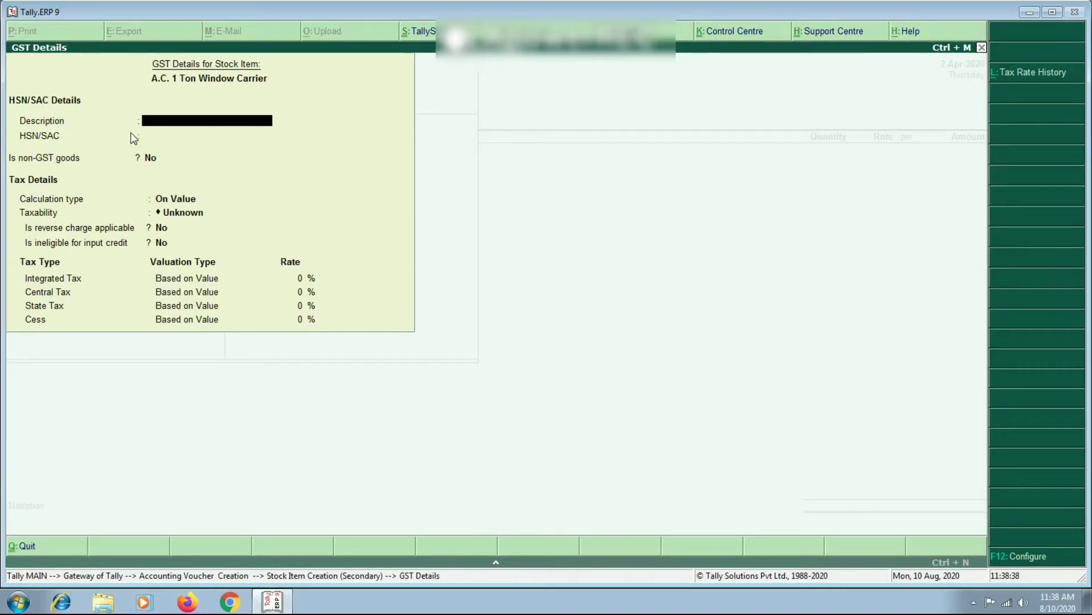
type("Ac")
key("Return")
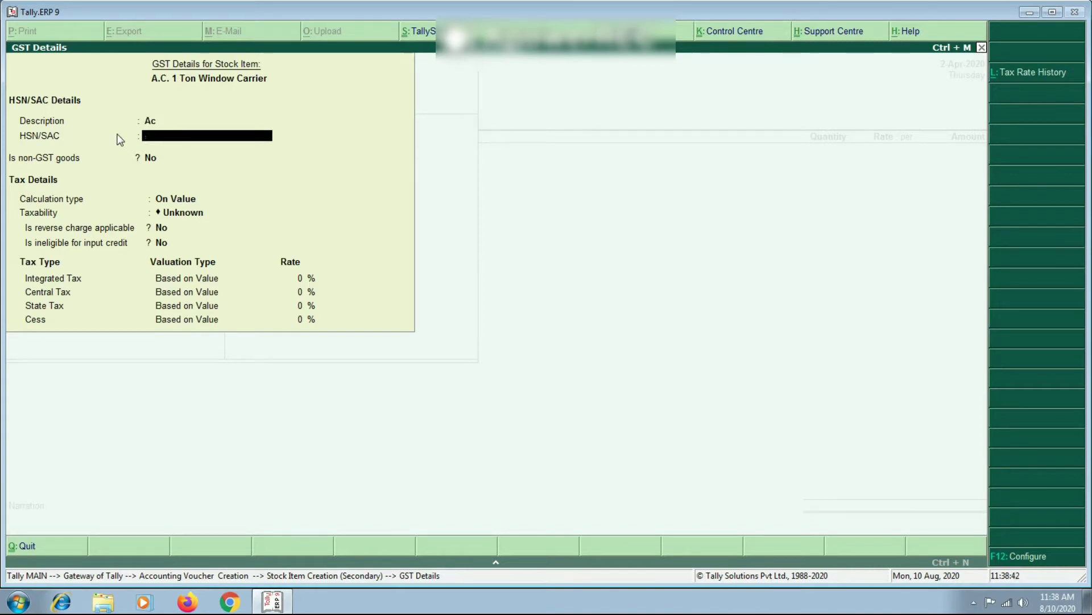
type("1234")
key("Return")
key("Return")
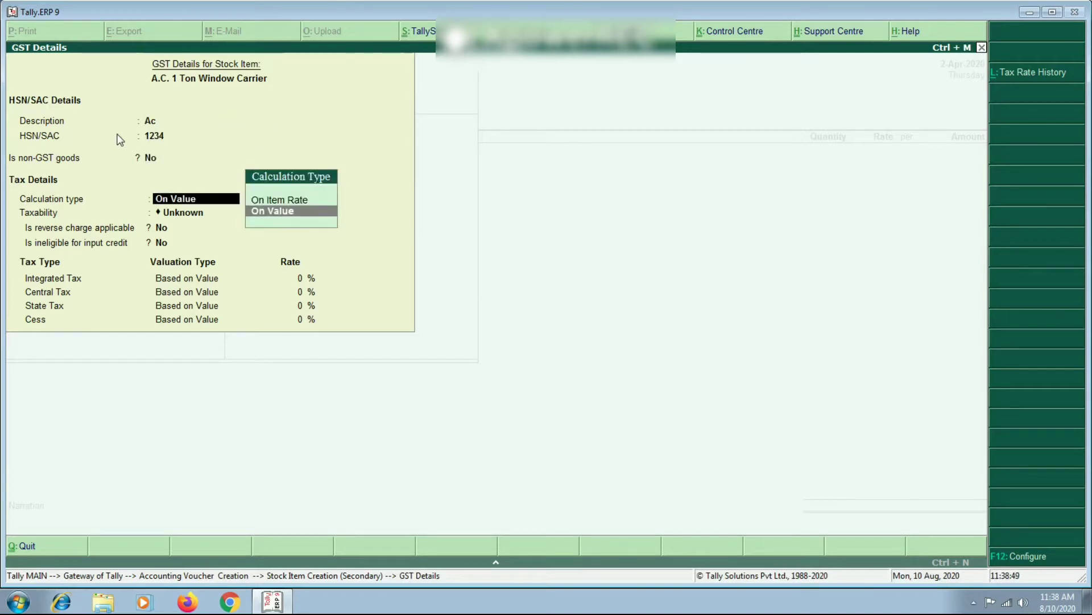
Step: Keep the calculation type On Value and make the item Taxable, with reverse charge and input credit ineligibility both left at No
key("Return")
key("Down")
key("Down")
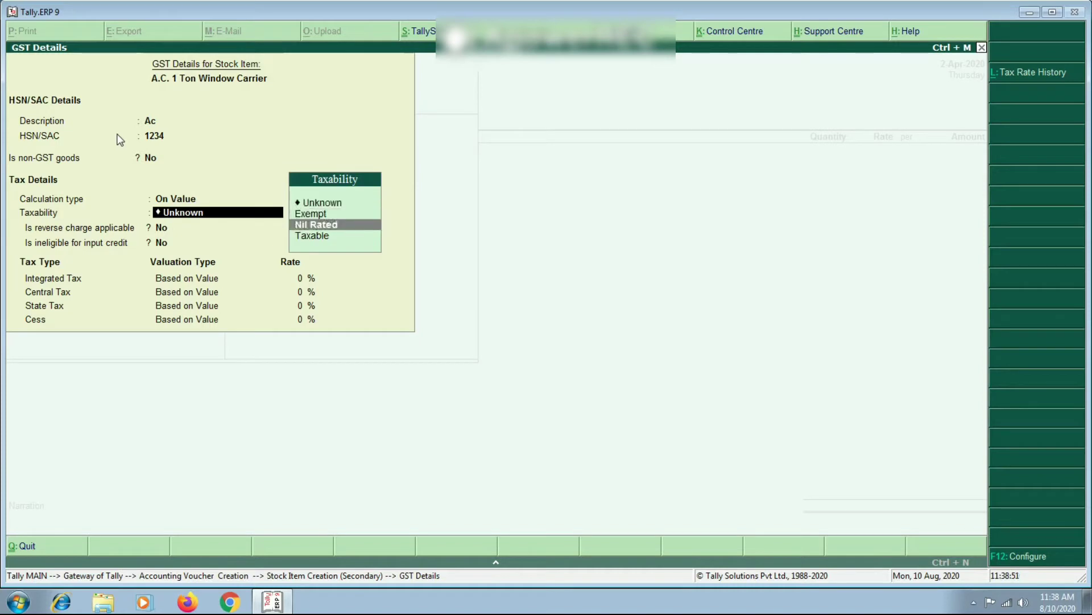
key("Down")
key("Return")
key("Return")
key("Return")
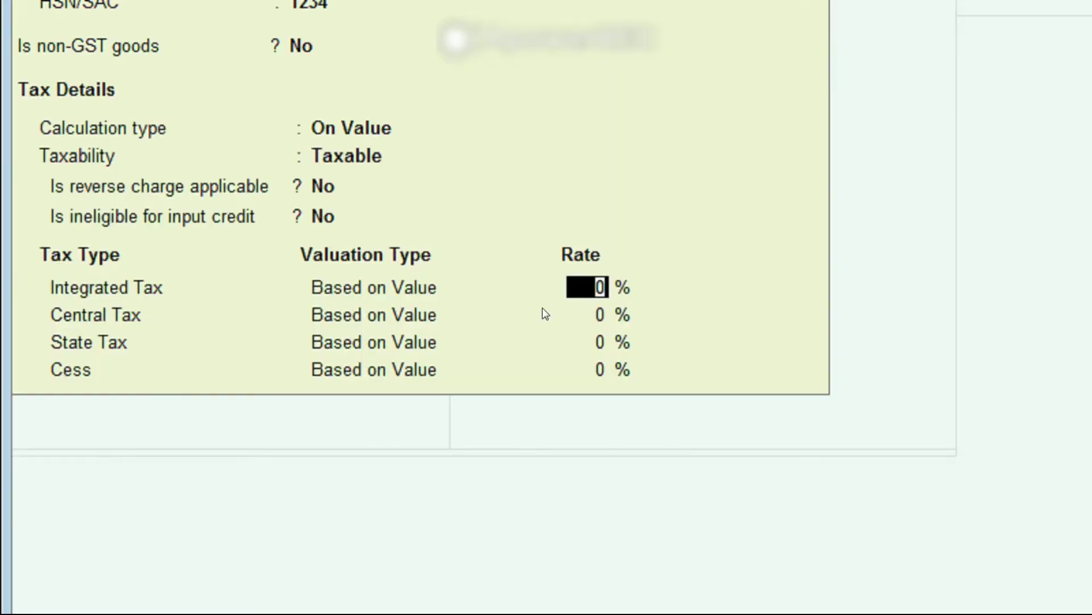
Step: Set the integrated tax rate to 28%, accept the remaining tax rates, and save the stock item with no rate of duty
type("28")
key("Return")
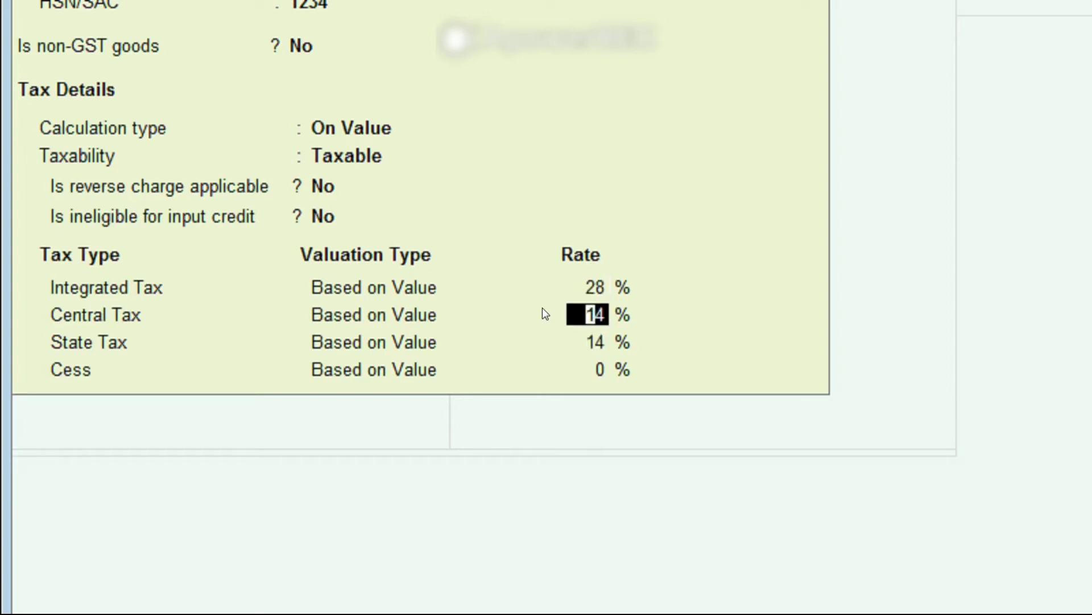
key("Return")
key("Return")
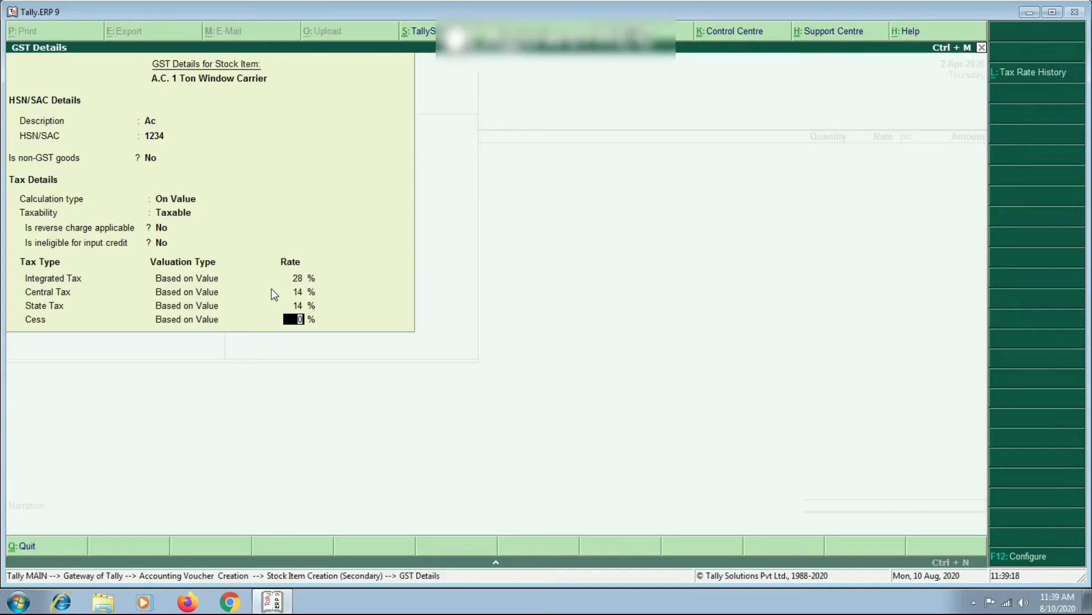
key("Return")
key("Return")
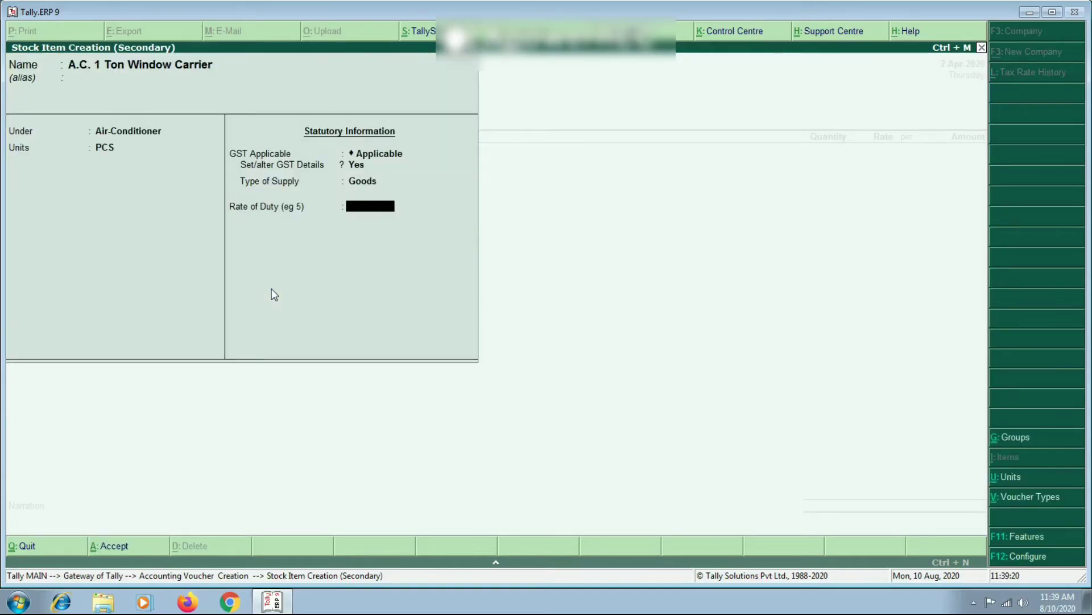
key("Return")
key("Return")
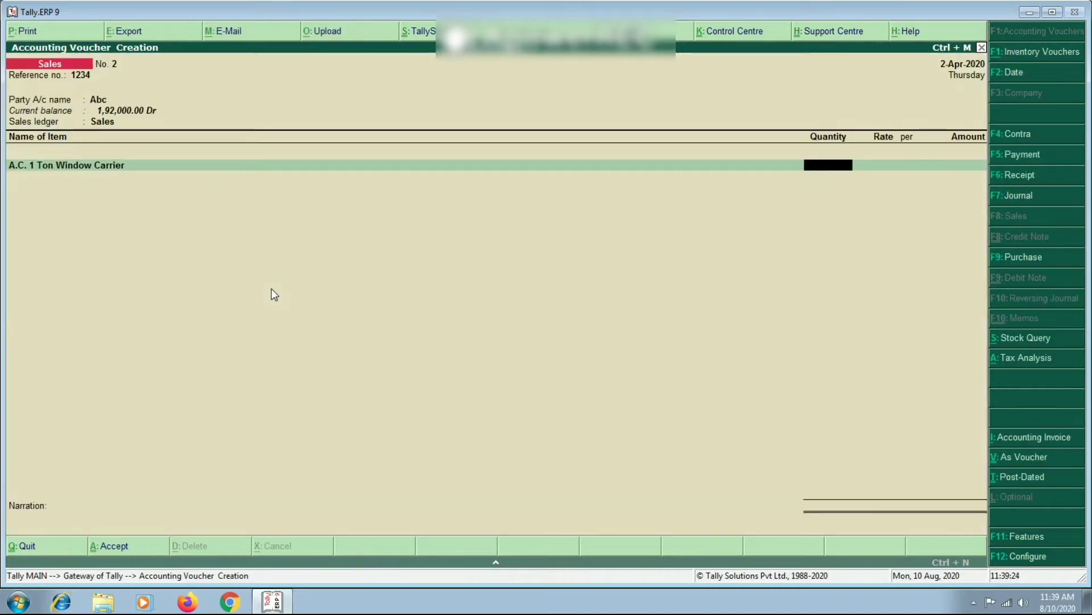
Step: Enter a quantity of 5 for the A.C. 1 Ton Window Carrier line in the sales voucher
type("5")
key("Return")
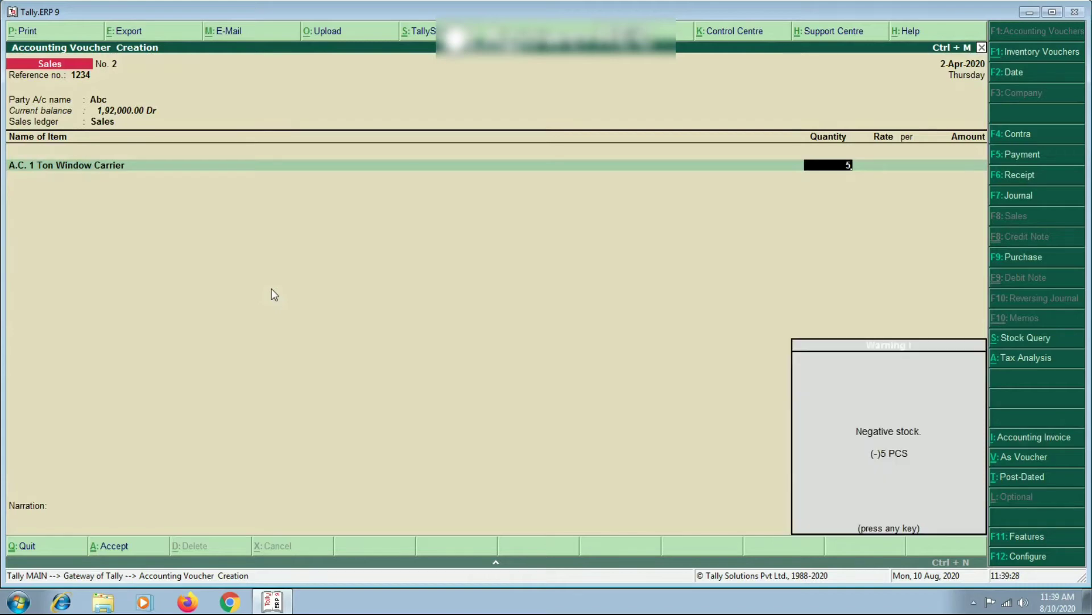
key("Return")
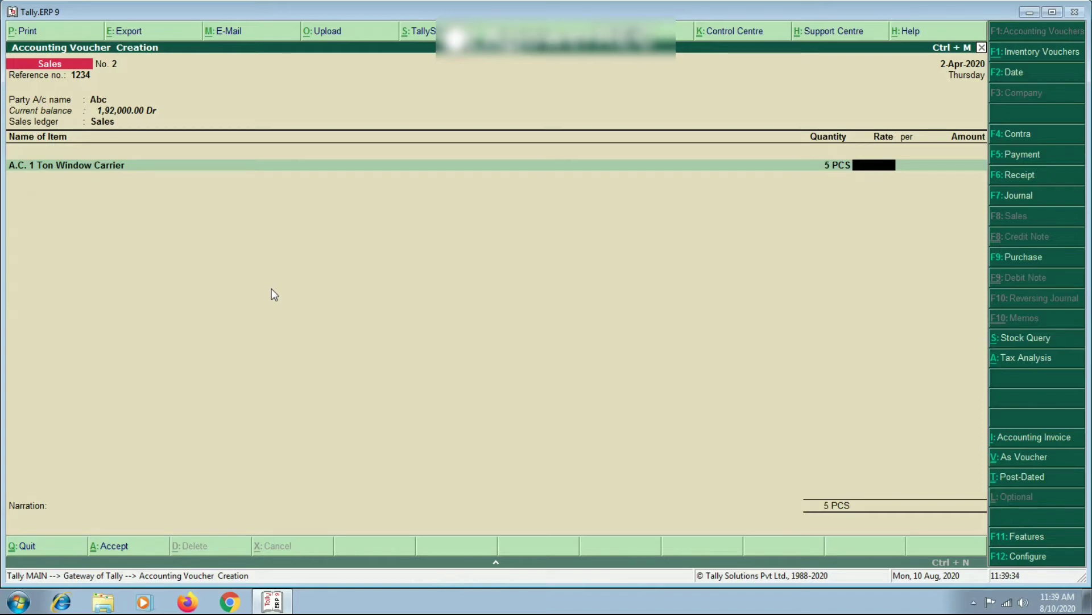
Step: Set the A.C. 1 Ton Window Carrier rate to 25,000 per PCS and accept the calculated line amount
type("25000")
key("Return")
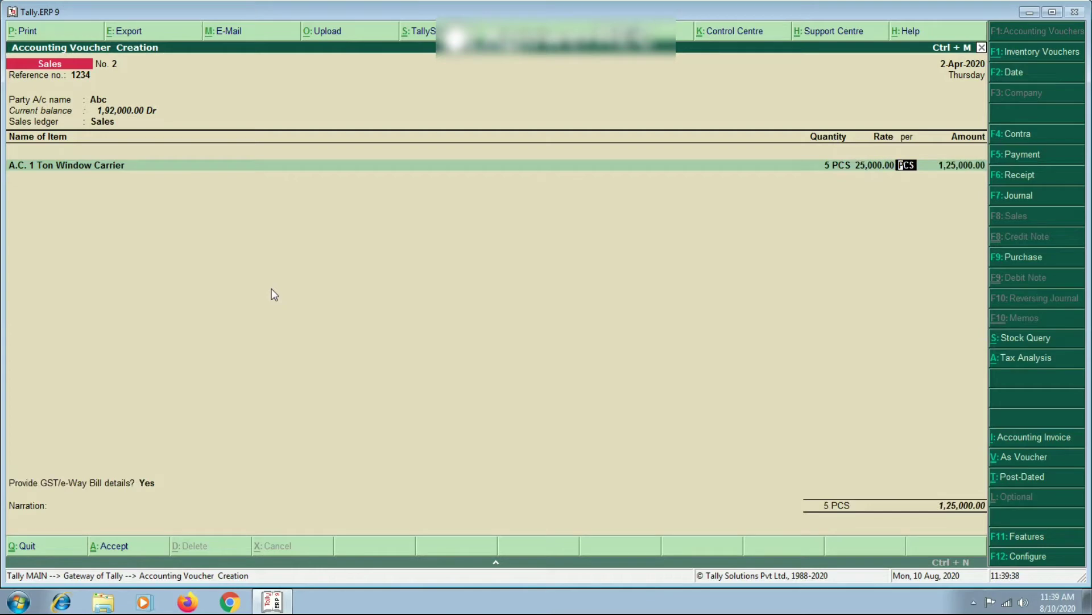
key("Return")
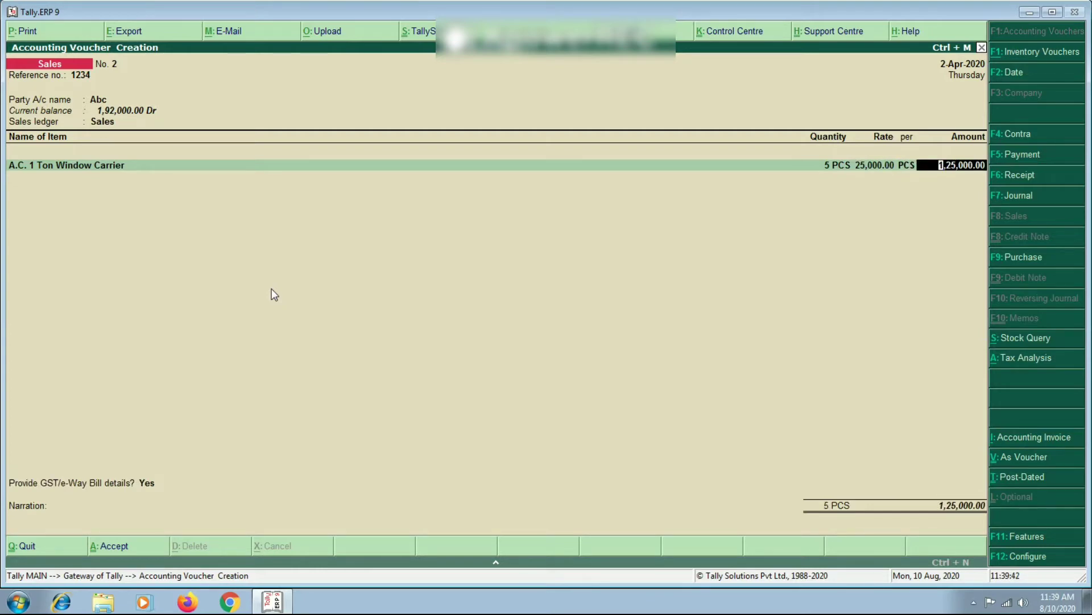
key("Return")
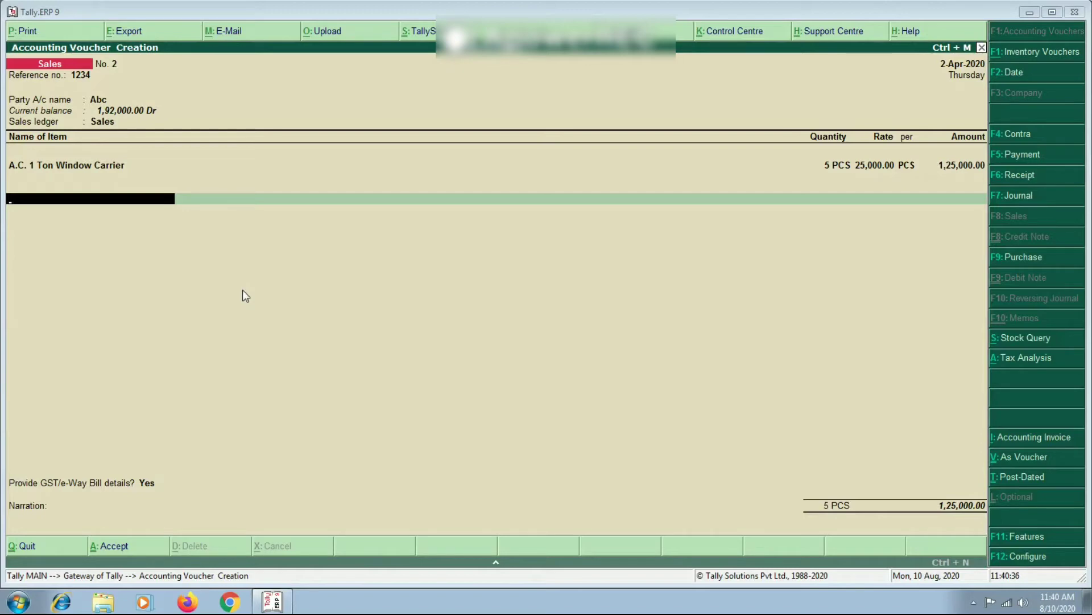
Step: Add the Output Cgst ledger as a tax line below the air conditioner item in the sales voucher
type("Ou")
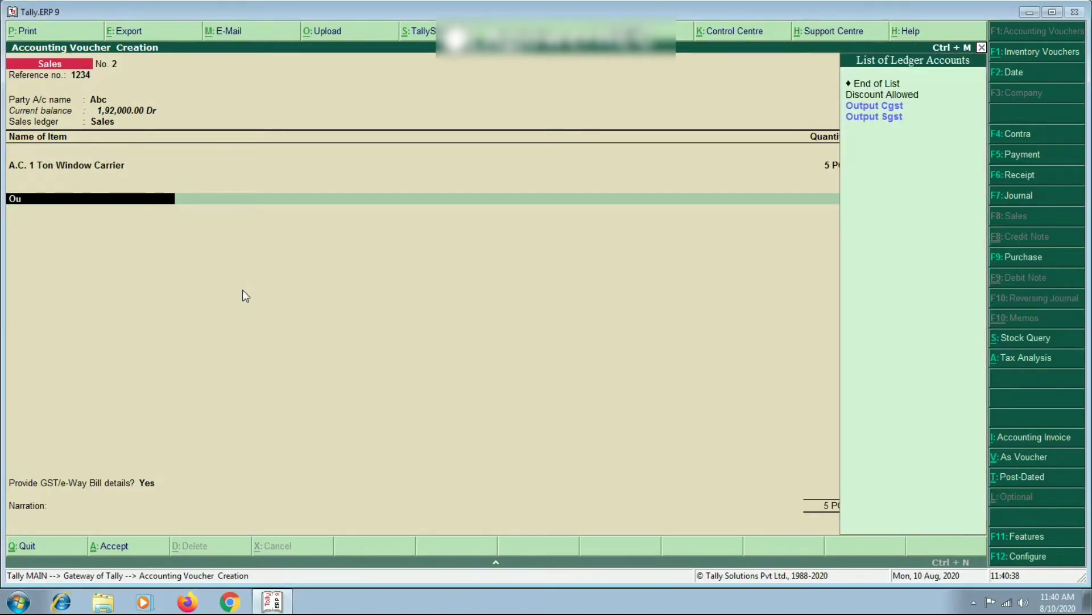
type("t")
key("Down")
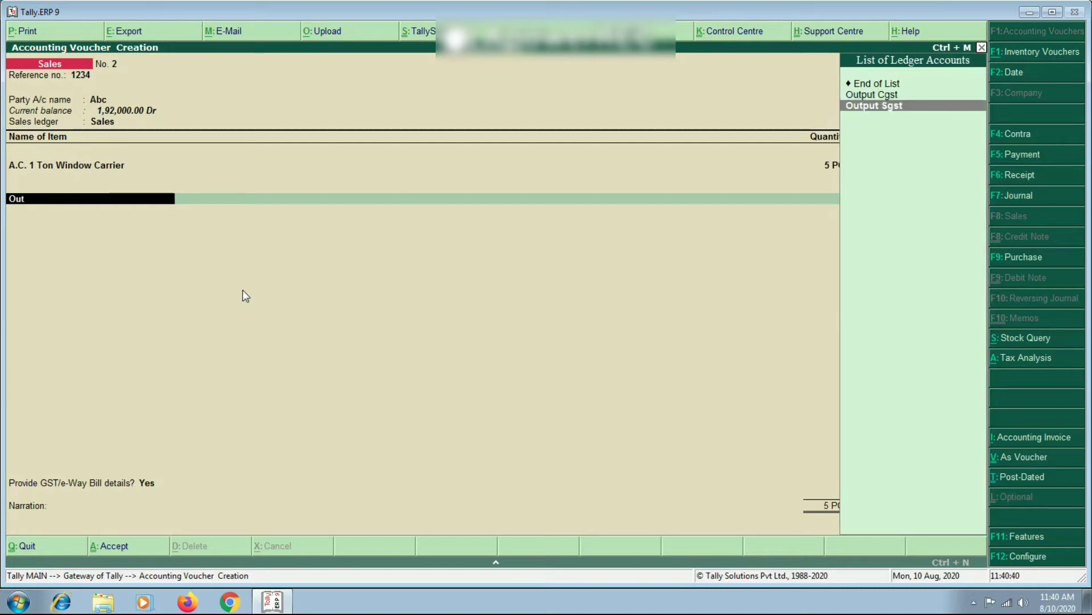
key("Up")
key("Down")
key("Up")
key("Down")
key("Up")
key("Down")
key("Up")
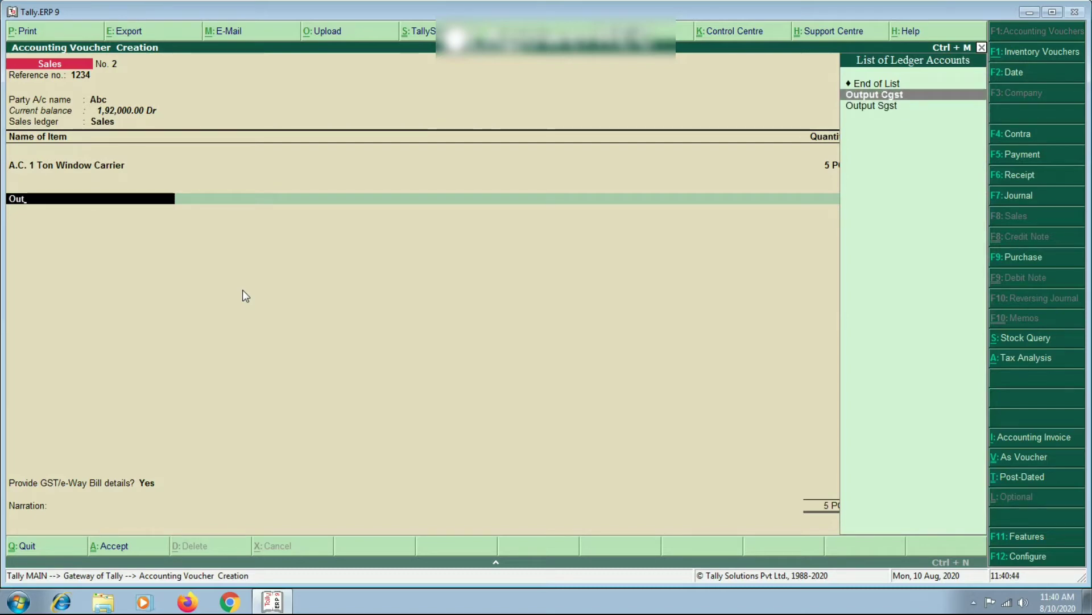
key("Return")
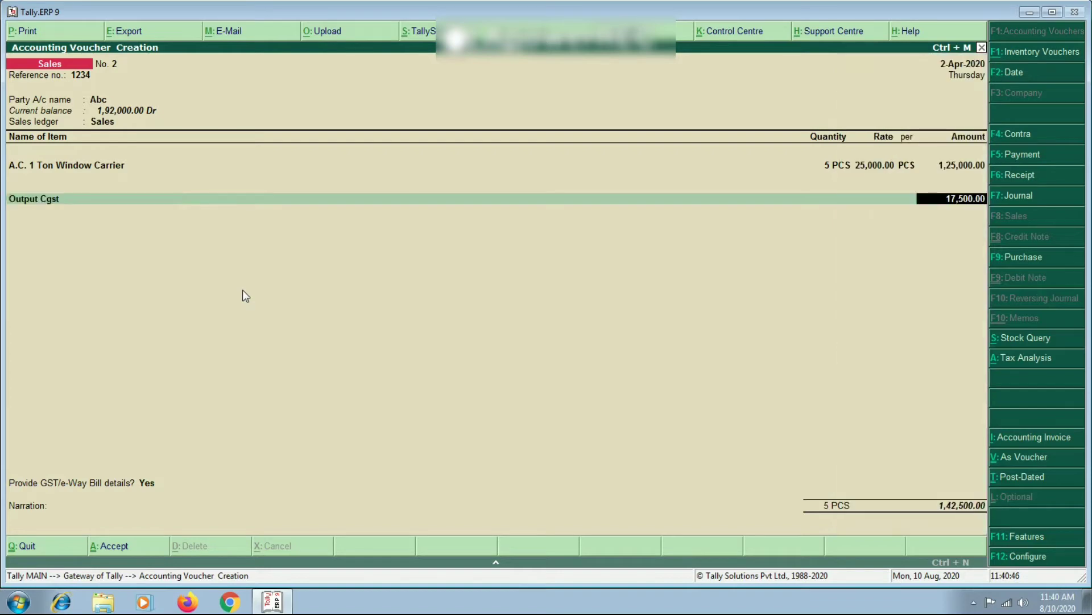
Step: Open the Output Cgst ledger from the voucher to check its duty and tax settings, leaving it without changes
key("BackSpace")
key("ctrl+Return")
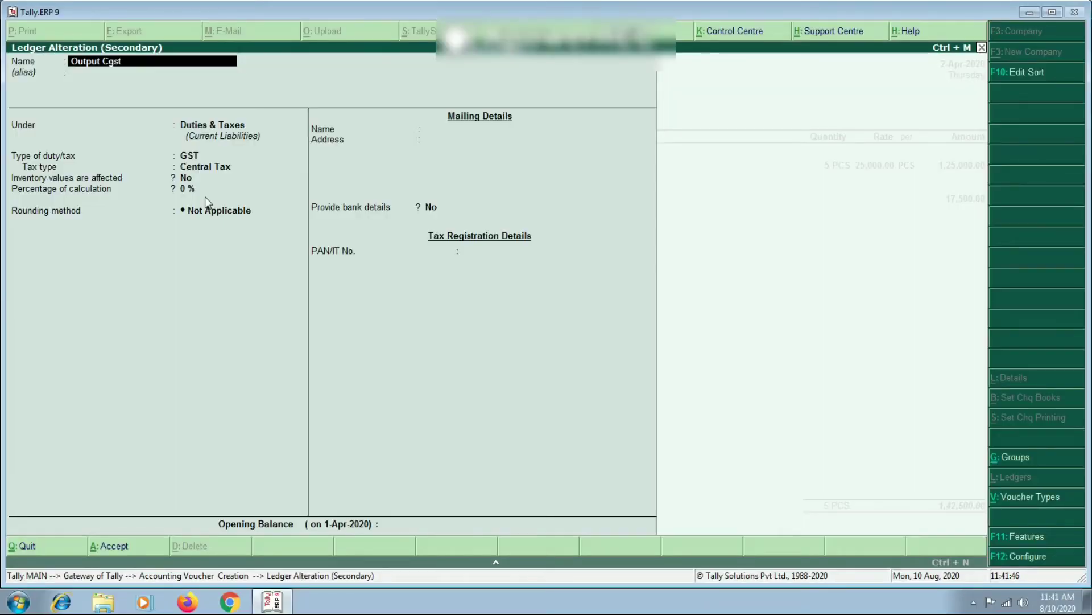
key("Escape")
key("Escape")
key("y")
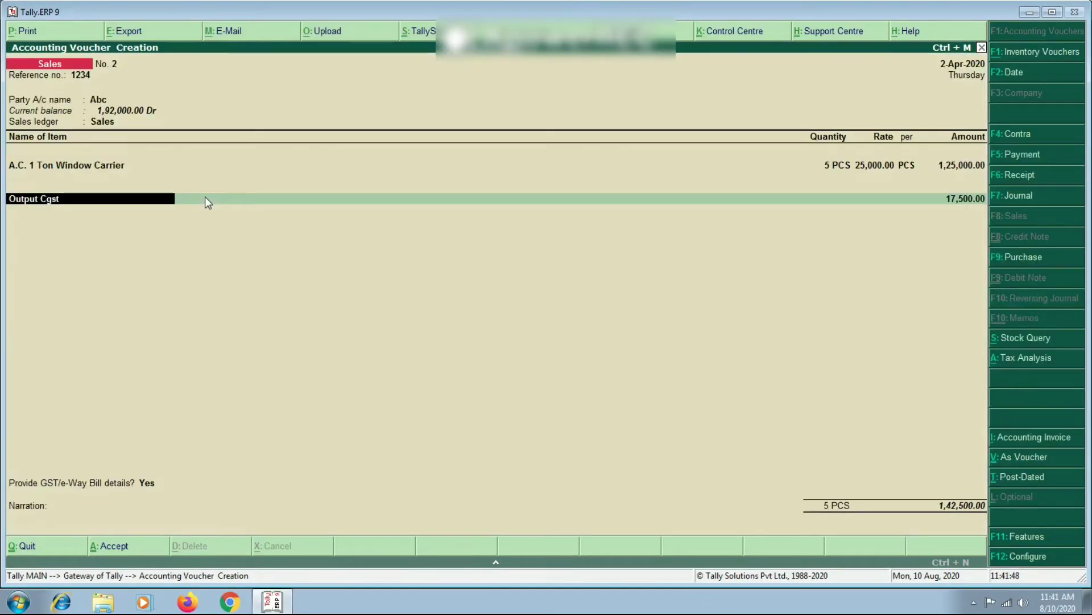
Step: Accept the Output Cgst amount, add the Output Sgst ledger beneath it, and end the ledger entries
key("Return")
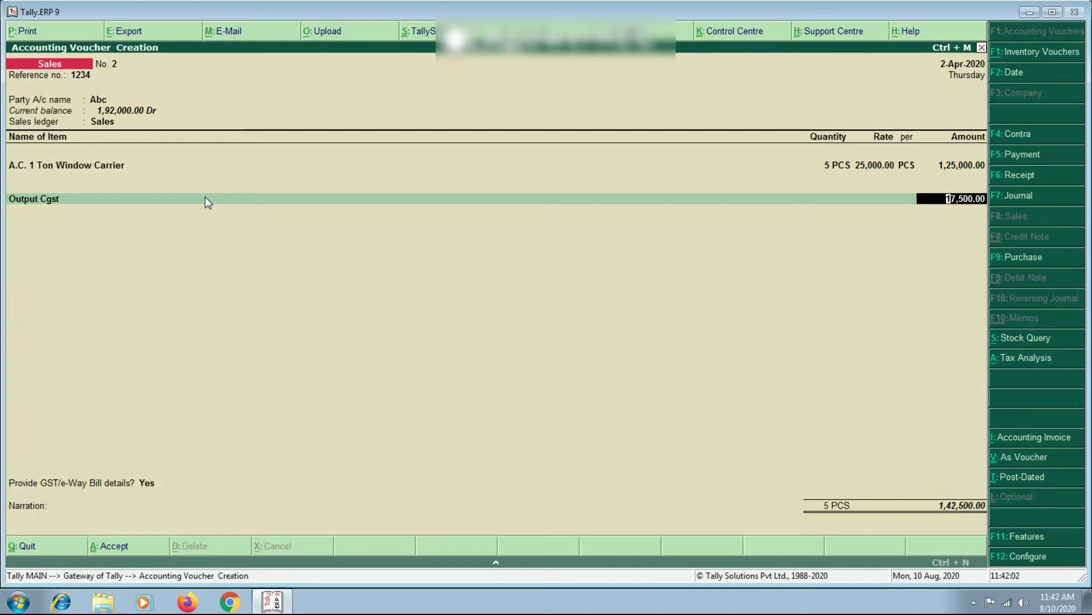
key("Return")
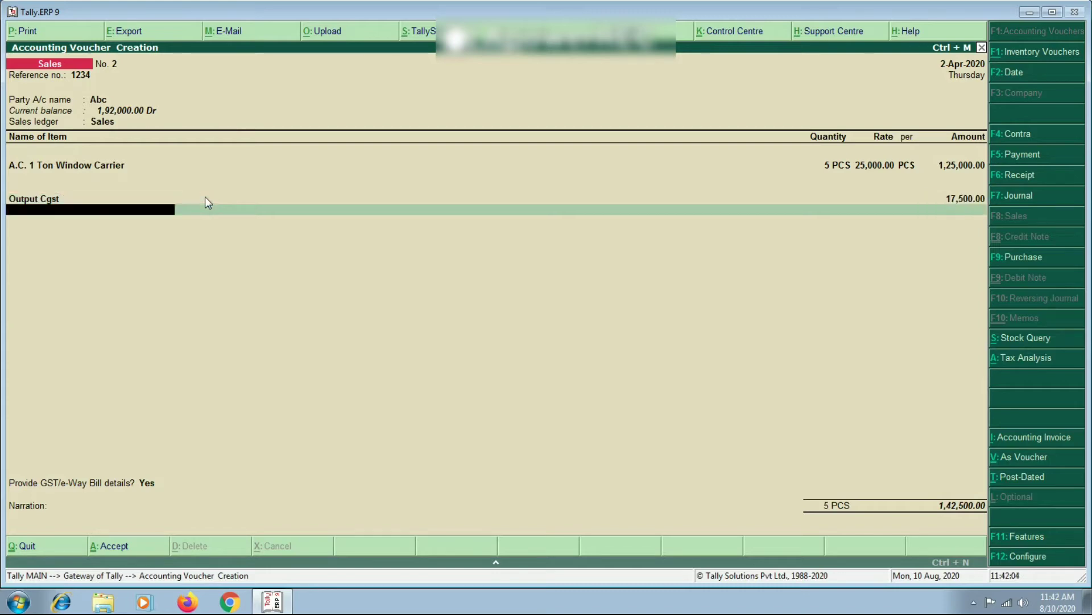
type("Out")
key("Down")
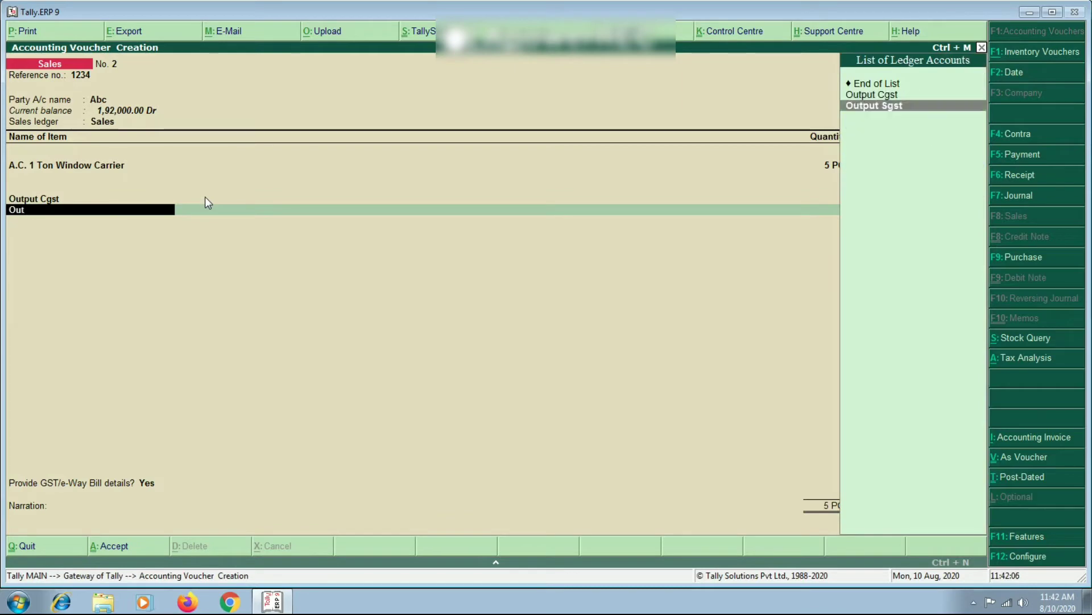
key("Return")
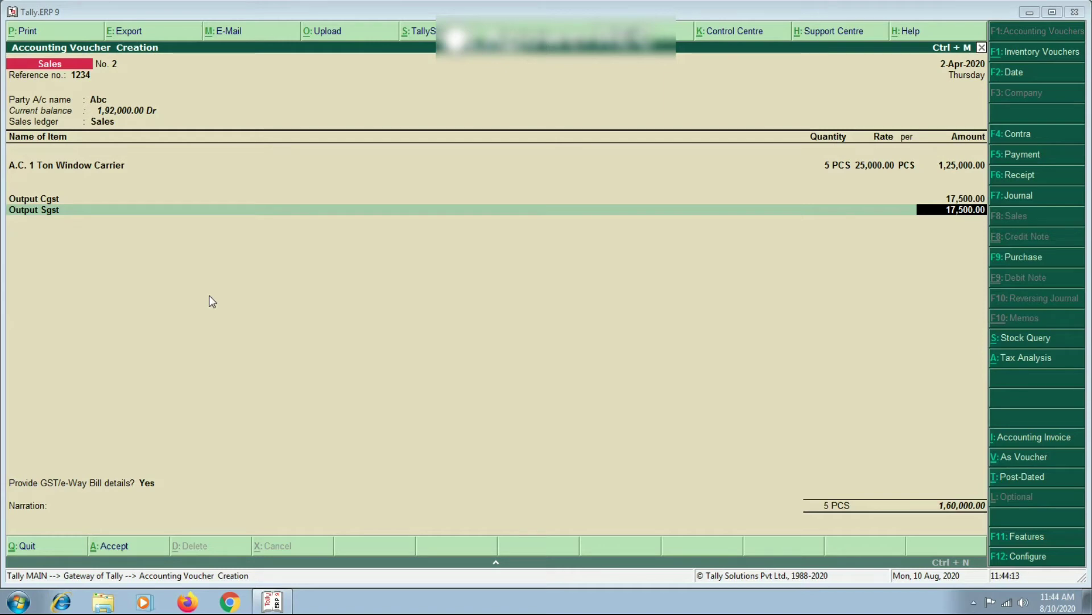
key("Return")
key("Return")
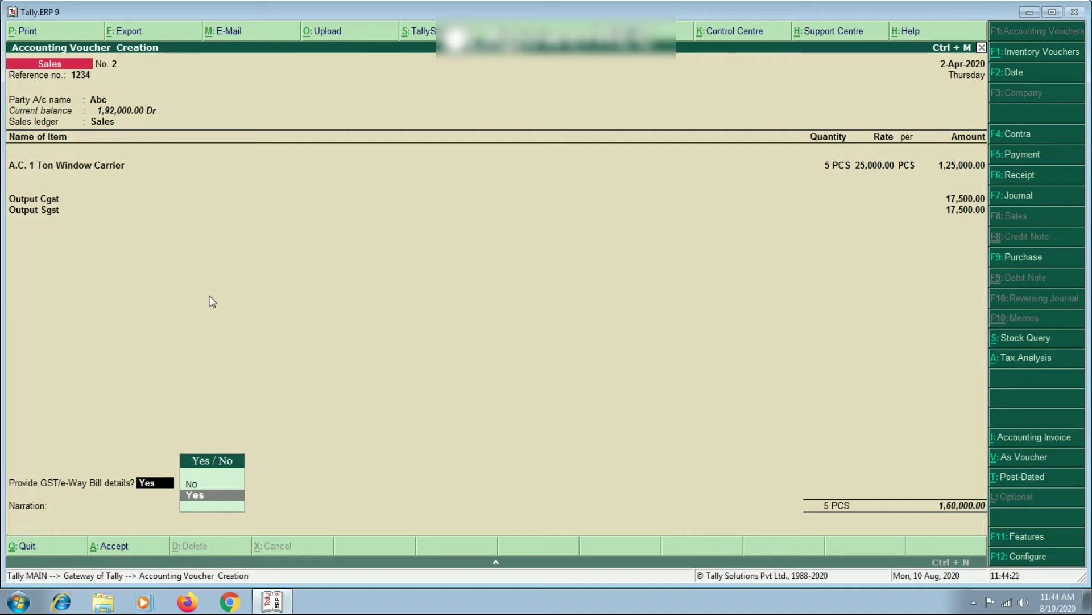
Step: Set the GST/e-Way Bill details option to No, enter the narration 1234, and save the sales voucher
key("Up")
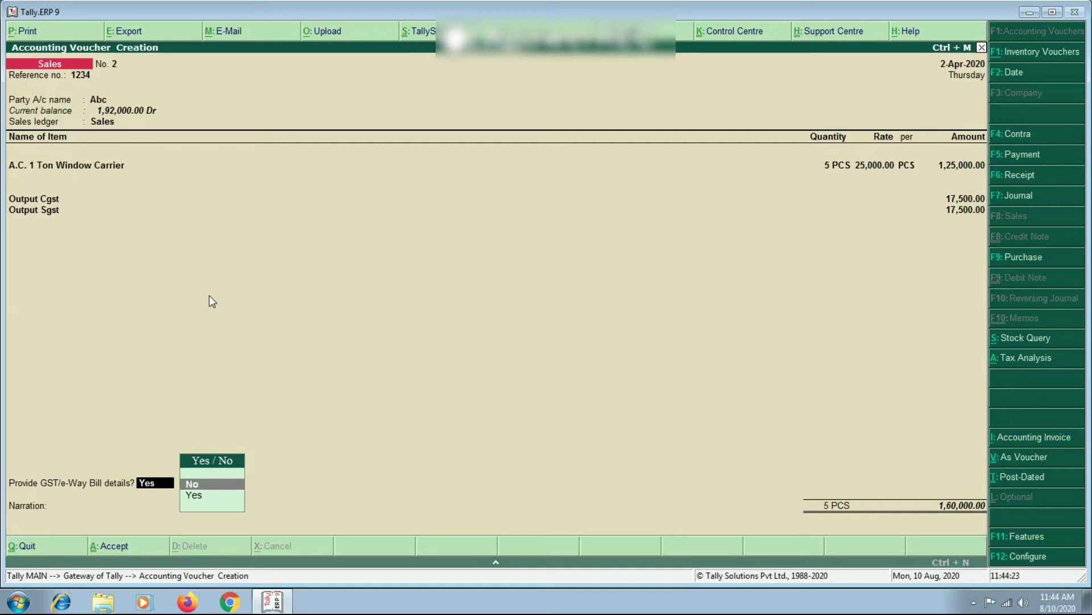
key("Return")
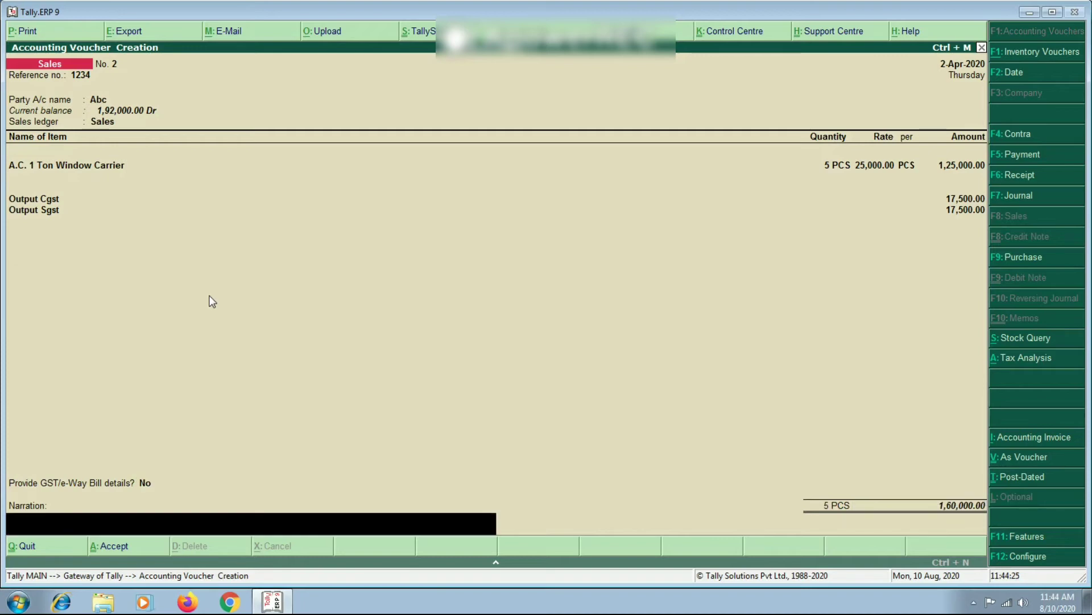
type("1234")
key("Return")
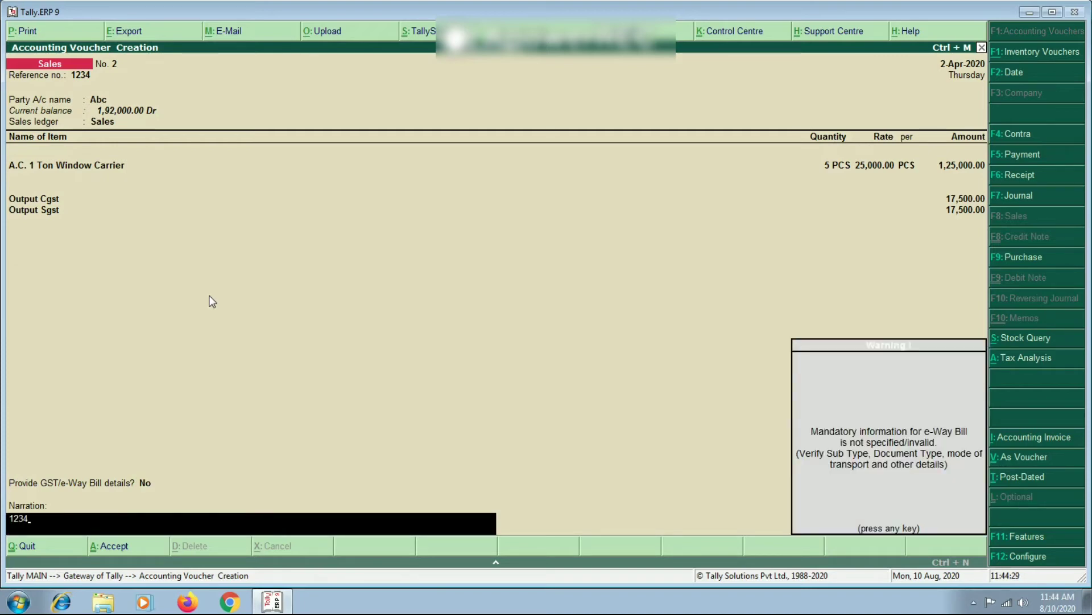
key("Return")
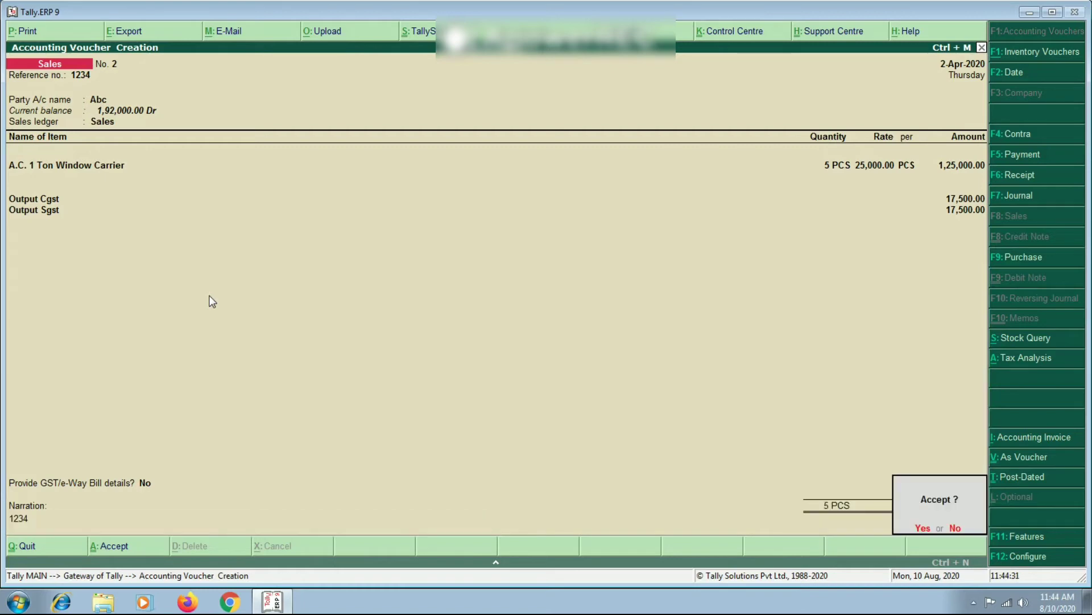
key("Return")
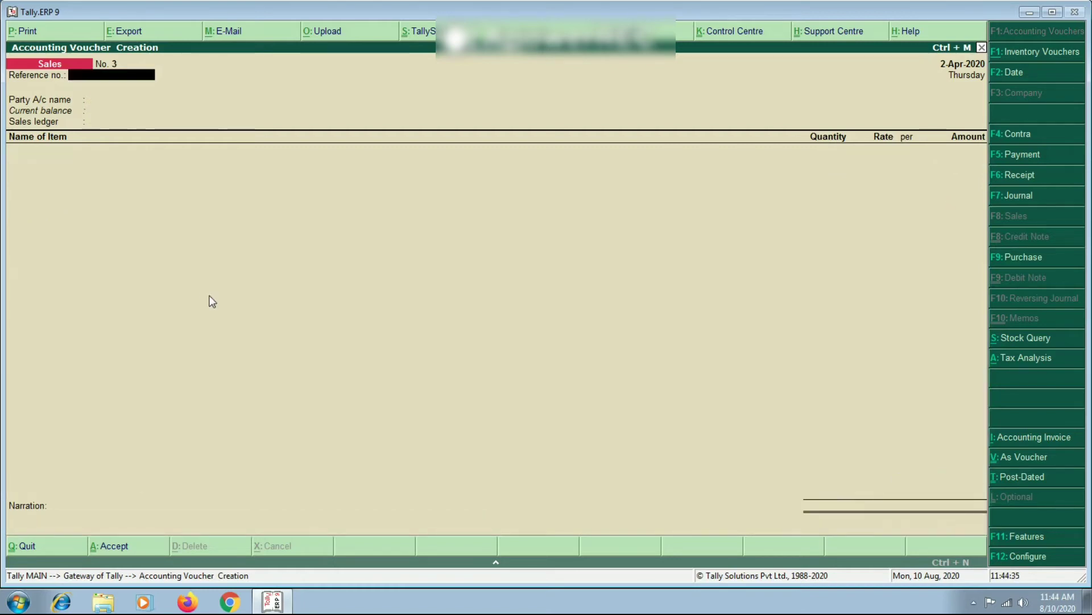
Step: Leave voucher entry and open the GSTR-1 report from the statutory GST reports
key("Escape")
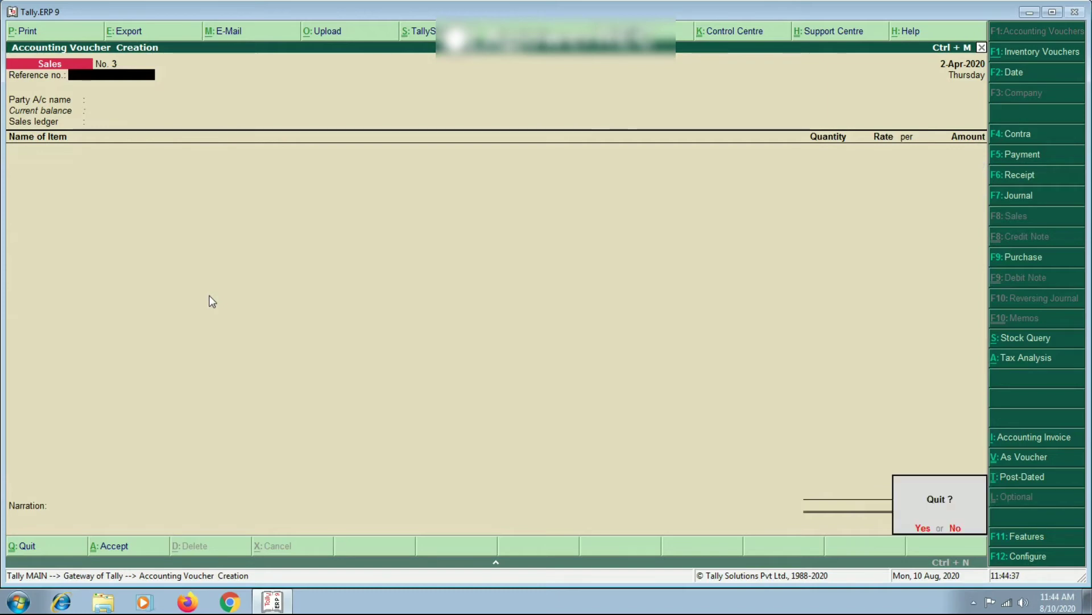
key("Return")
key("d")
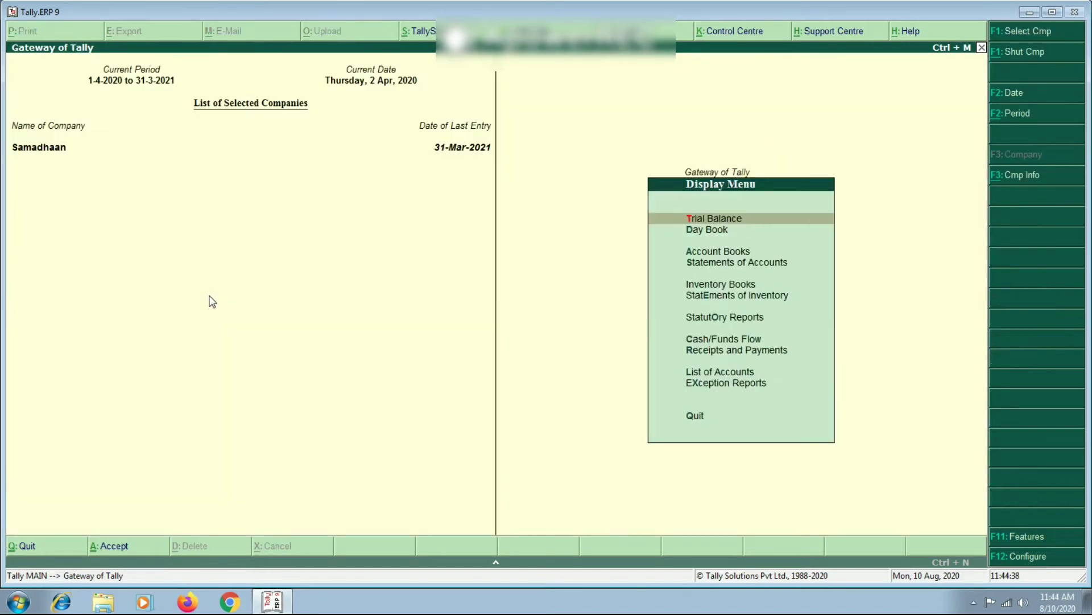
key("Down")
key("Down")
key("Down")
key("Down")
key("Down")
key("Down")
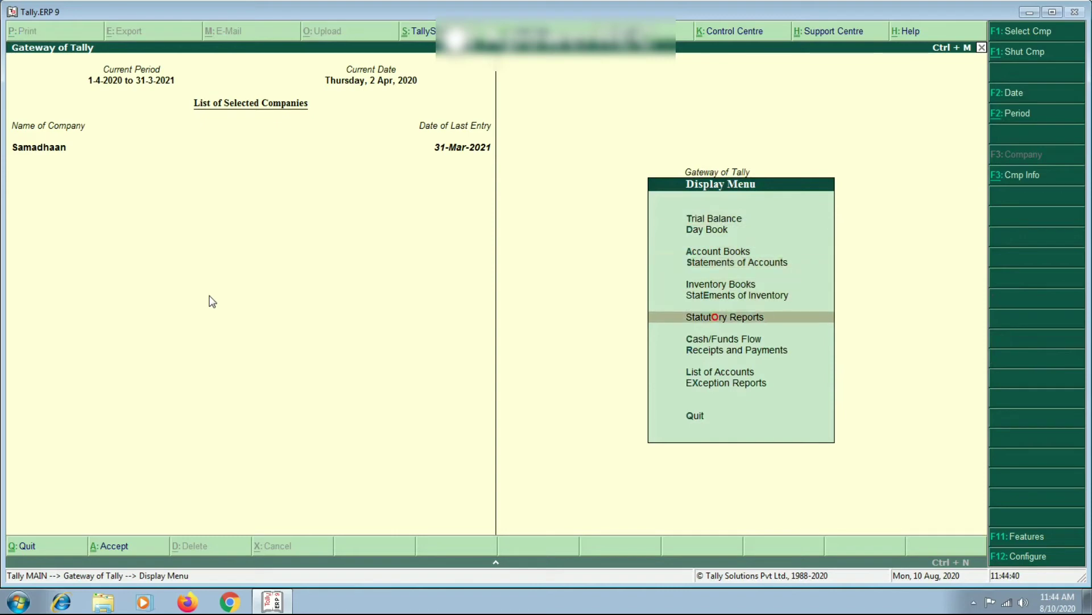
key("Return")
key("Return")
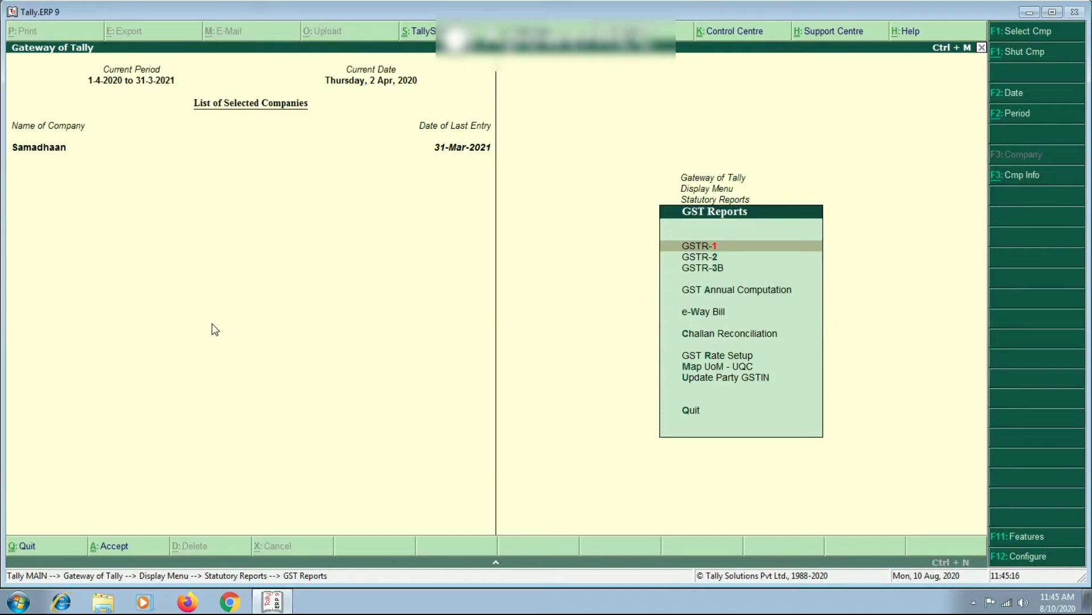
key("Return")
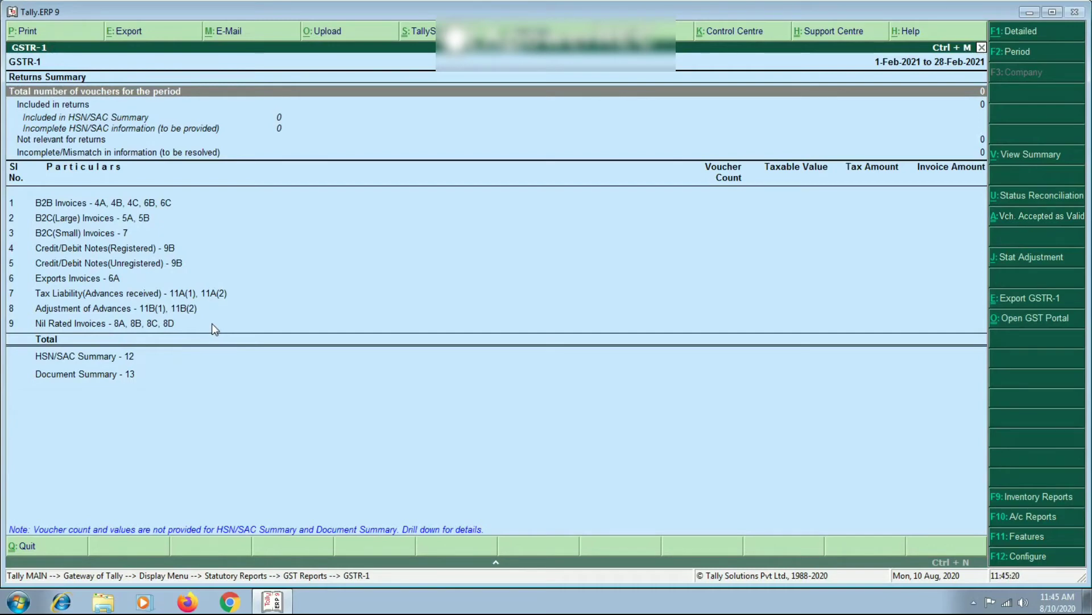
Step: Change the GSTR-1 report period to 1-Apr-2020 through 30-Apr-2020
key("F2")
type("1.4")
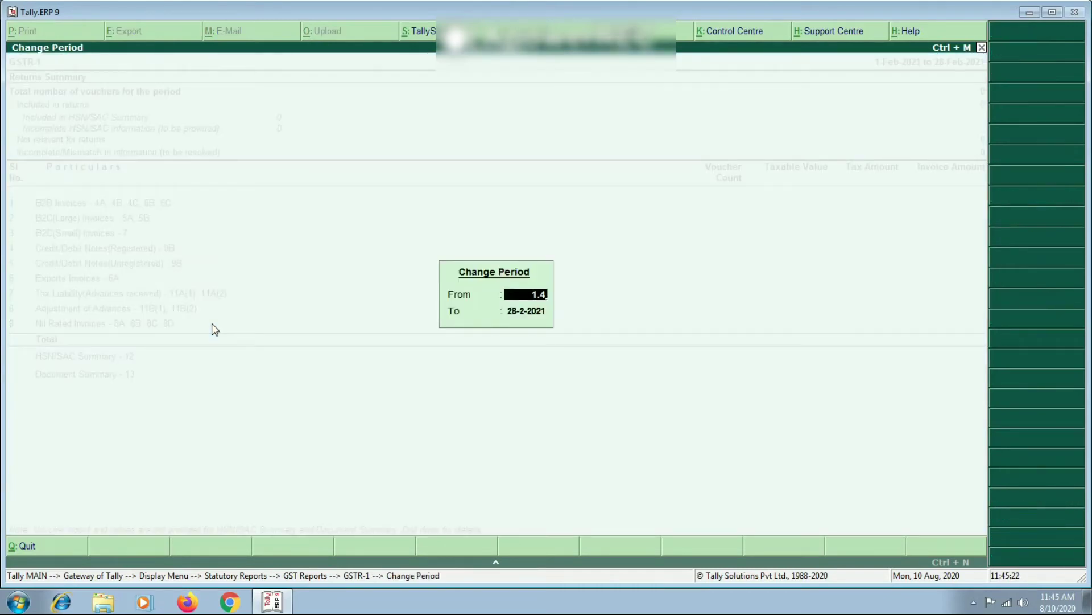
key("Return")
type("30.4")
key("Return")
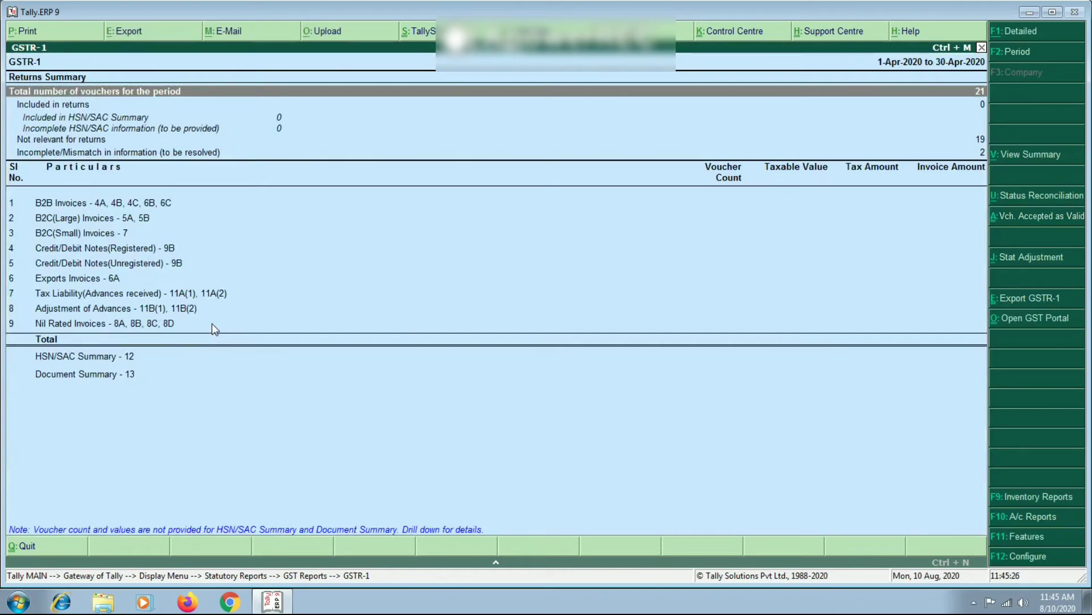
Step: Drill into the incomplete/mismatch vouchers and open the exceptions for missing table-wise details information
key("Down")
key("Down")
key("Down")
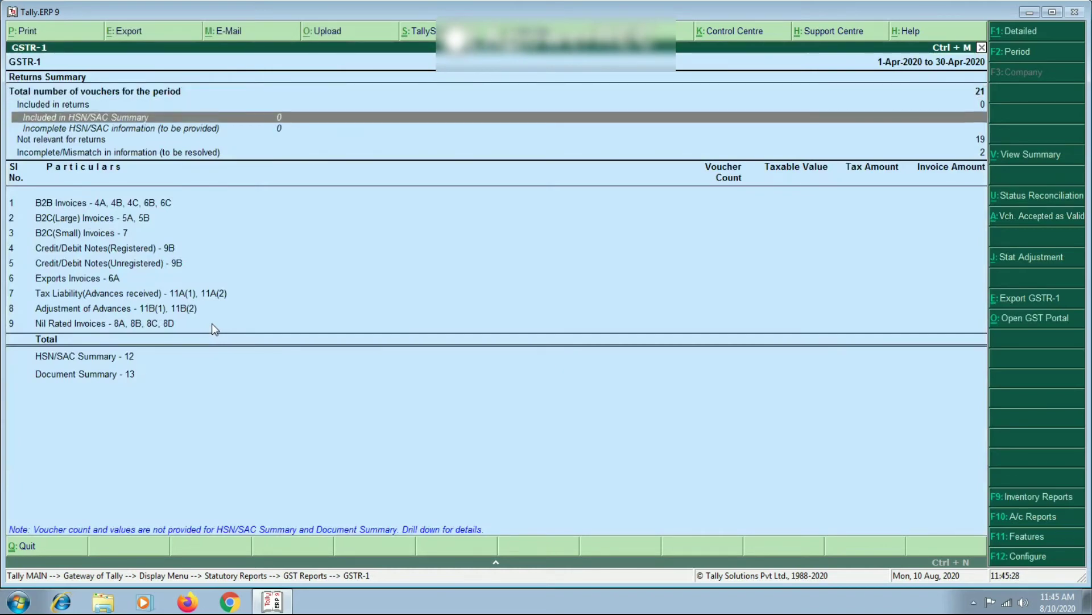
key("Down")
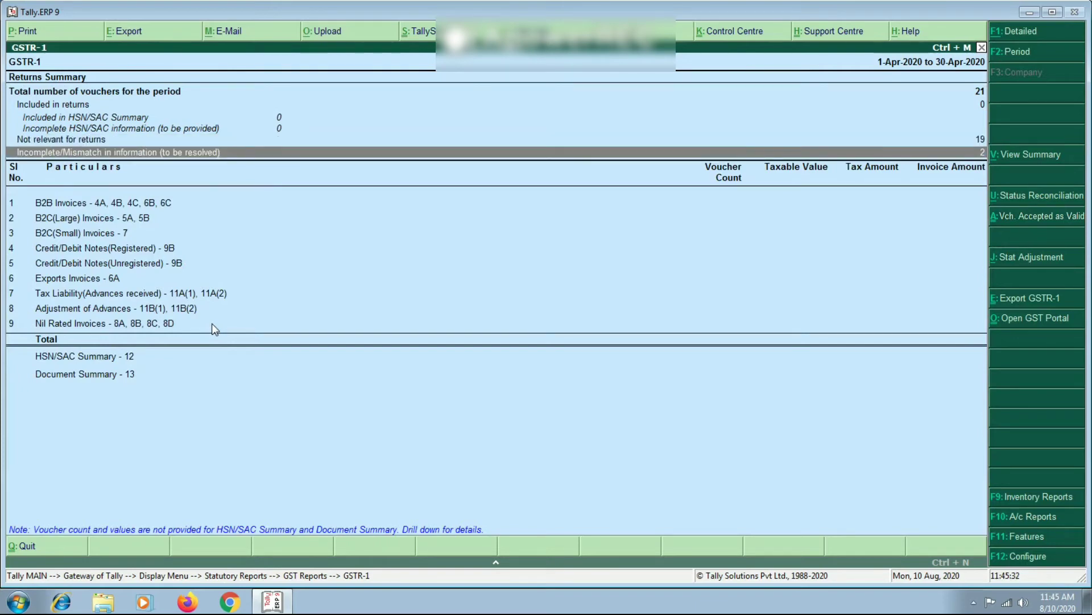
key("Return")
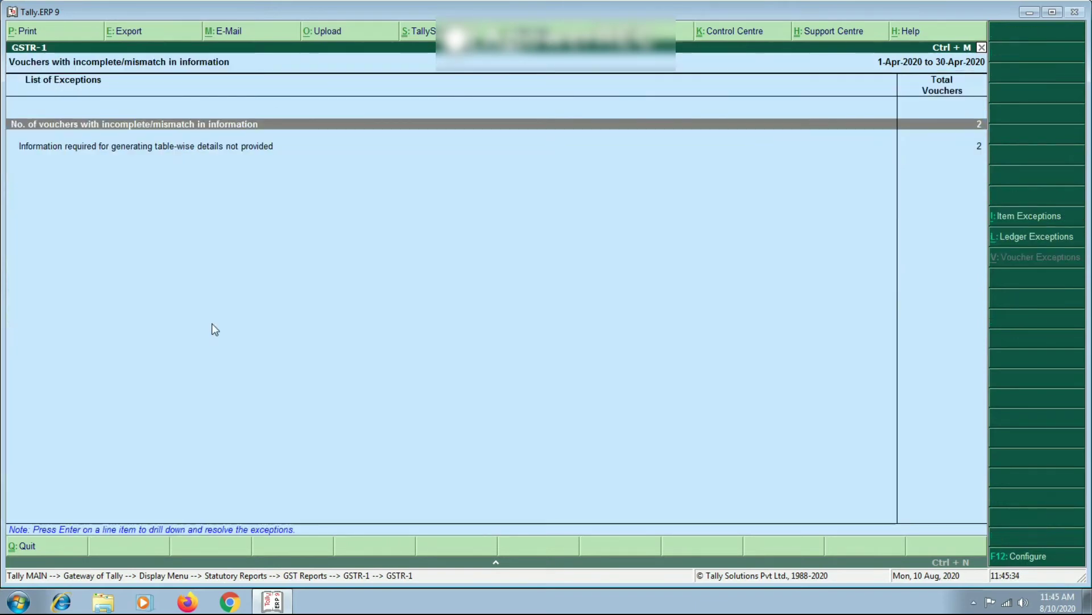
key("Down")
key("Return")
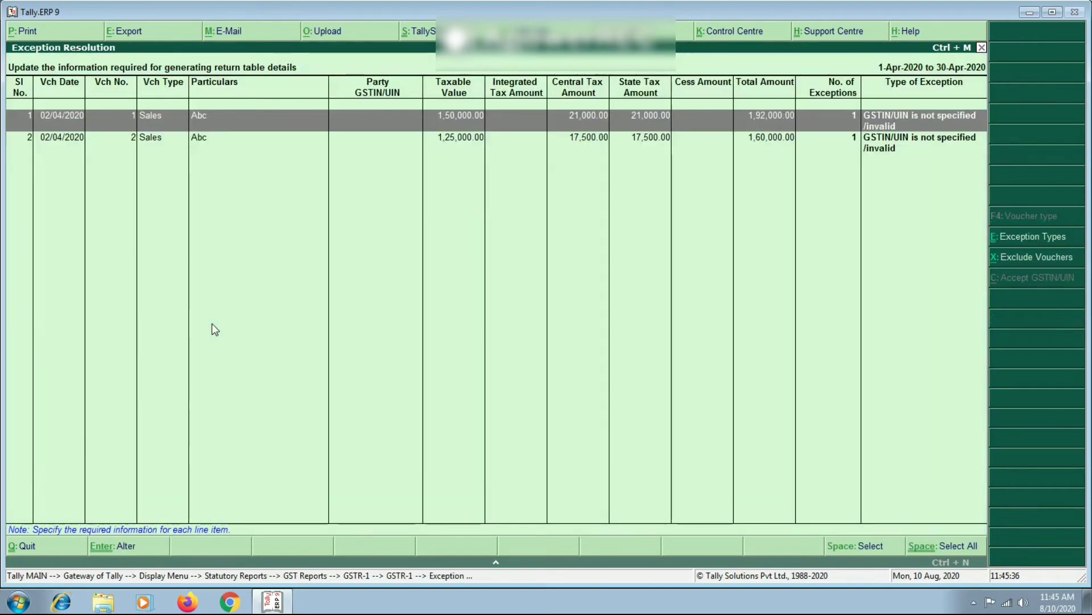
Step: Examine the two Abc sales vouchers' tax amounts and exception types in the Exception Resolution list
key("Down")
key("Up")
key("Down")
key("Up")
key("Down")
key("Up")
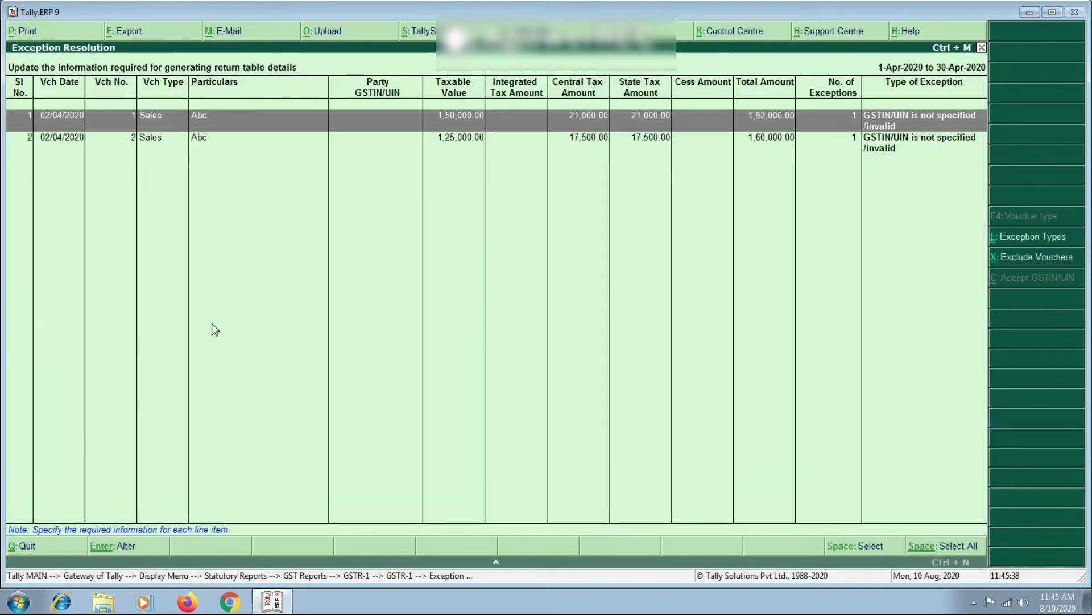
key("Down")
key("Up")
key("Down")
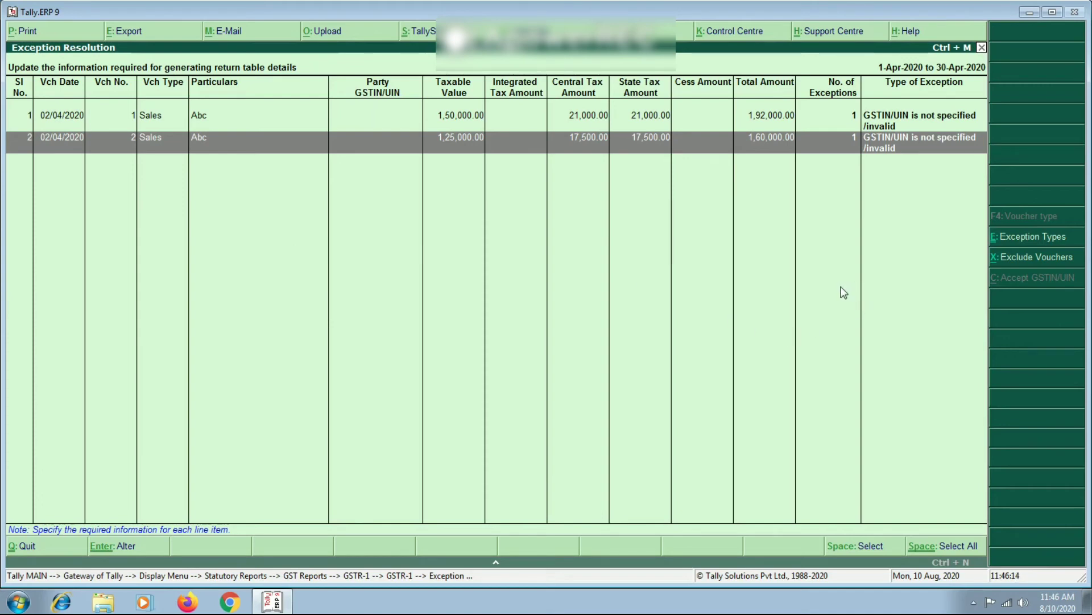
Step: View the Party GSTIN/UIN exception for the first Abc sales voucher, then return to the list of exceptions
key("Up")
key("Return")
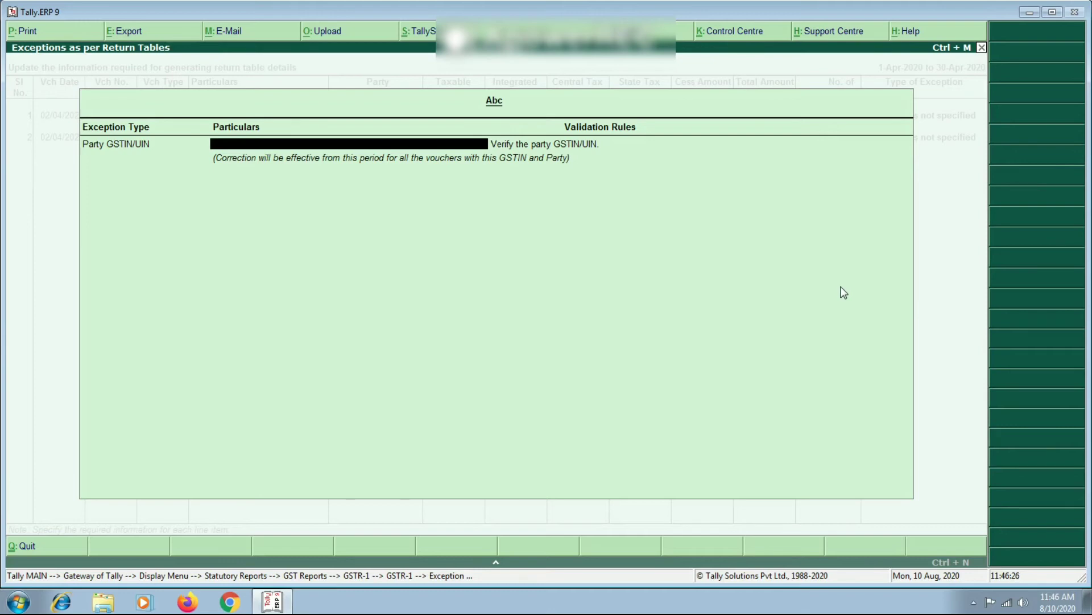
key("Escape")
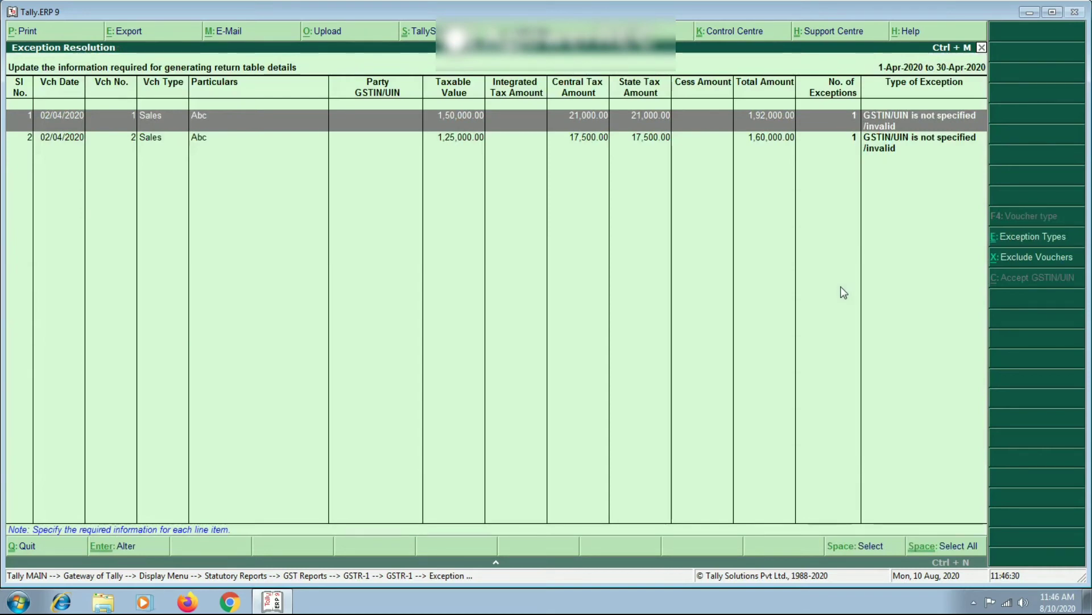
key("Escape")
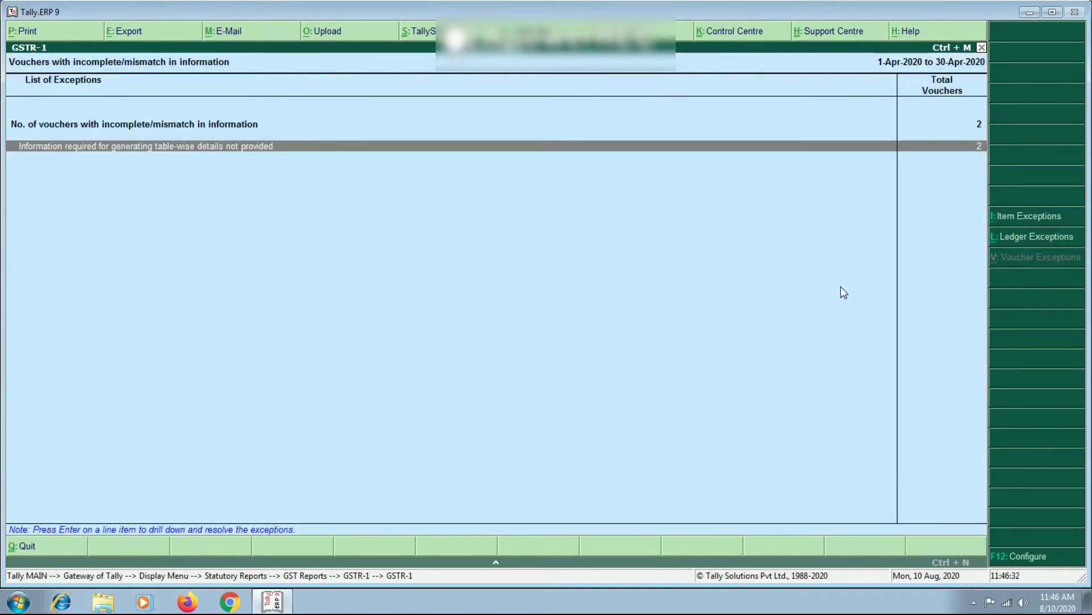
Step: Examine the Party GSTIN/UIN entries of the Abc sales vouchers in Exception Resolution, then return to the GSTR-1 summary
key("Return")
key("Down")
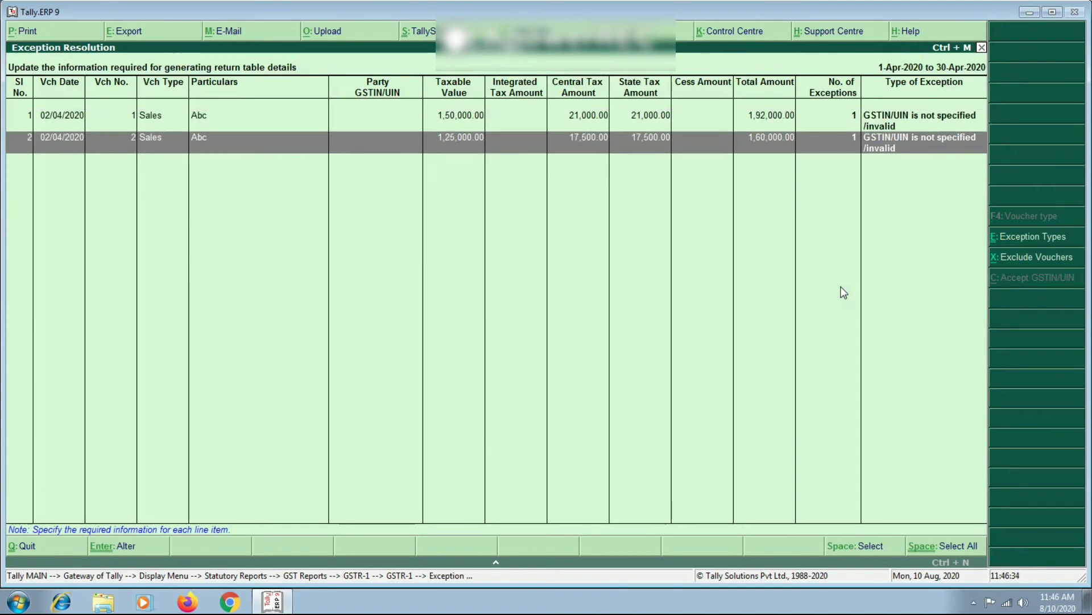
key("Up")
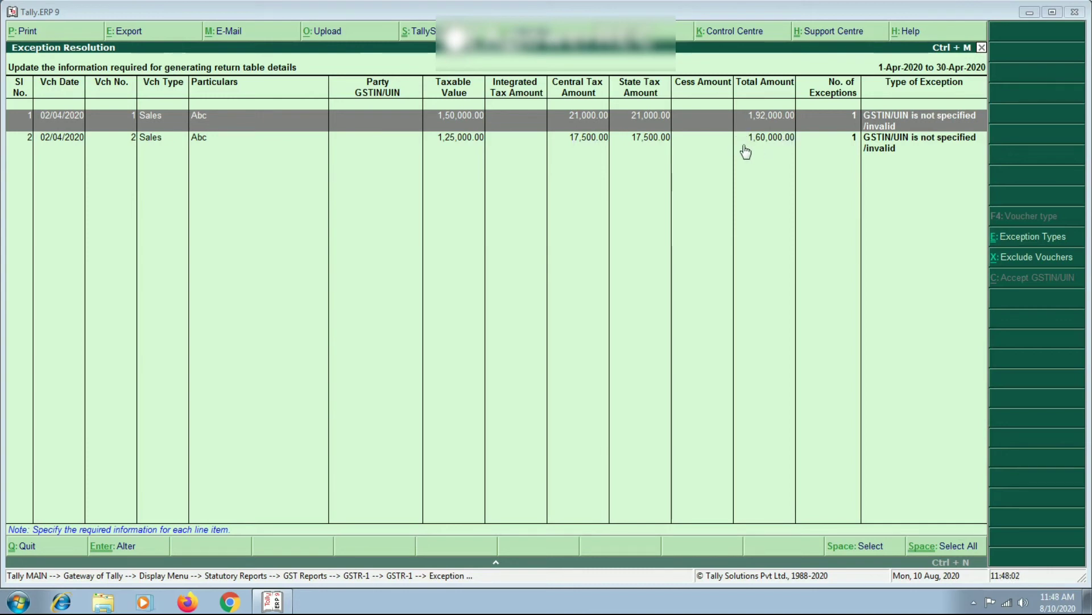
left_click(358, 143)
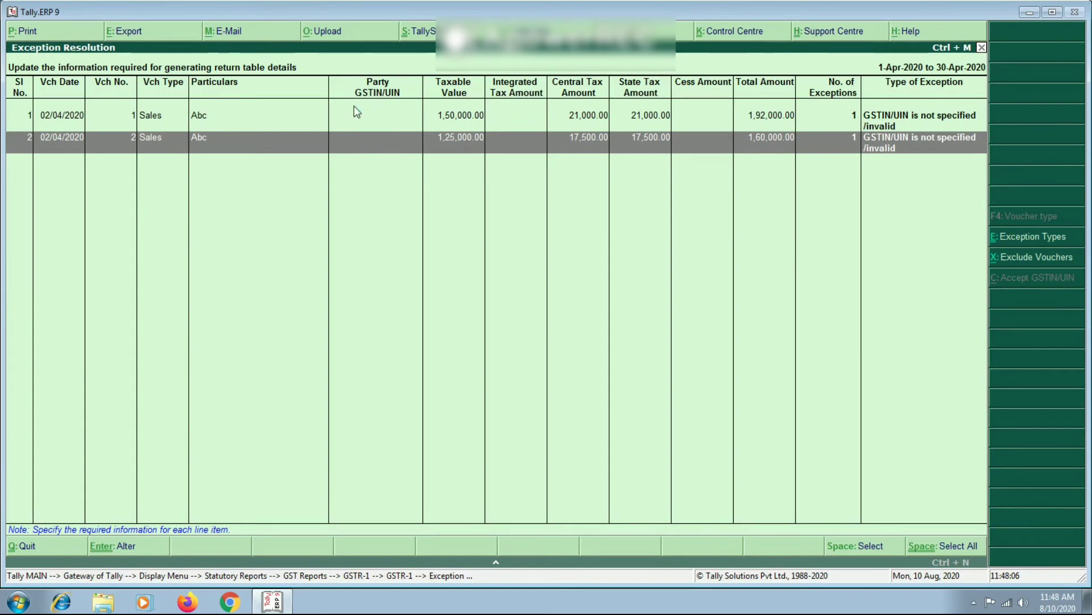
left_click(354, 115)
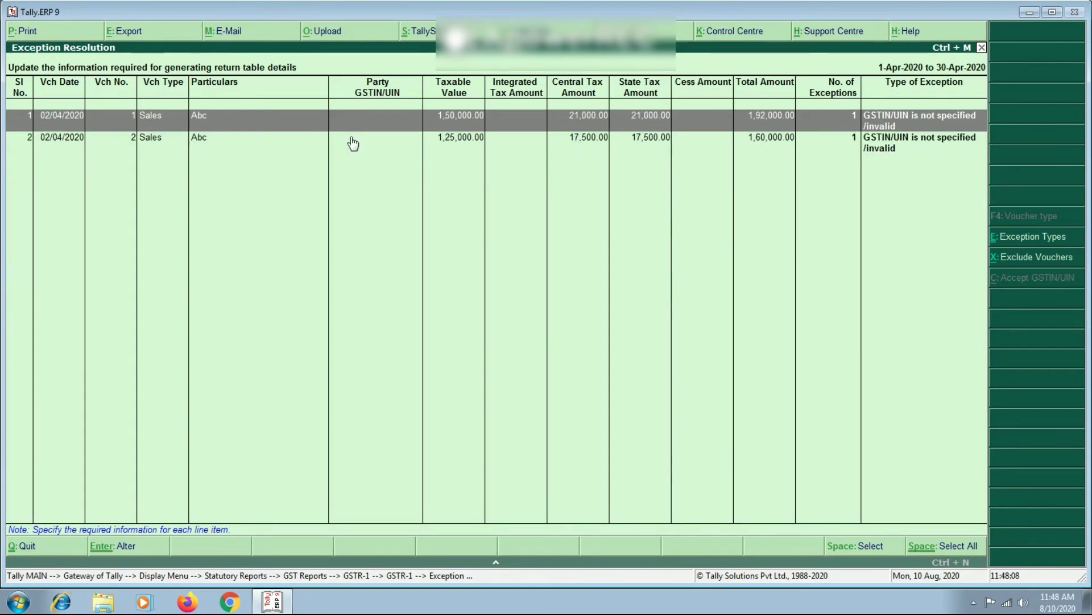
left_click(353, 143)
left_click(349, 114)
left_click(348, 141)
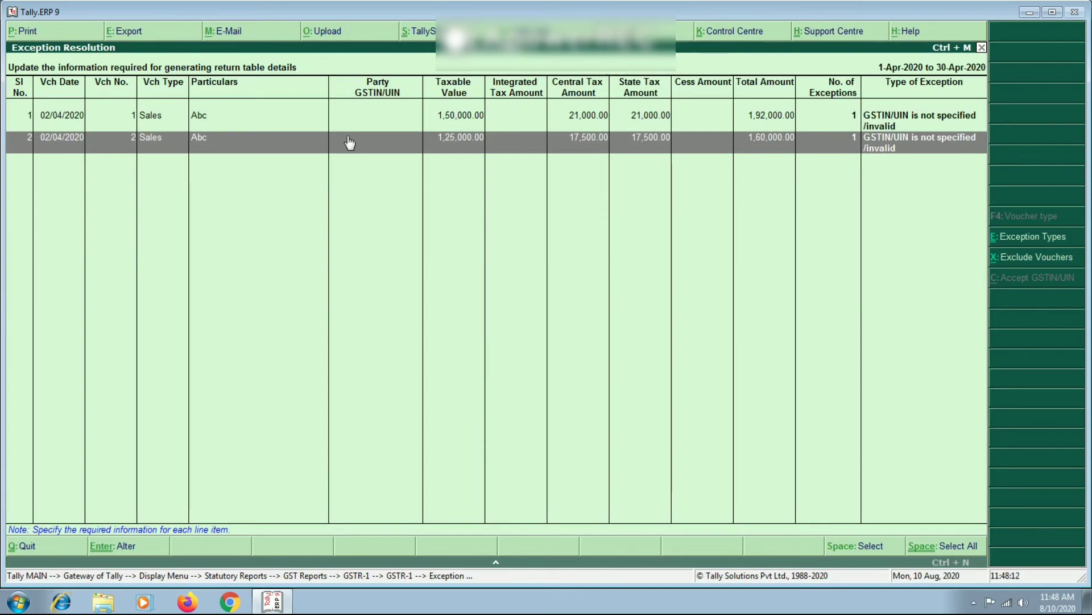
key("Escape")
key("Escape")
key("Escape")
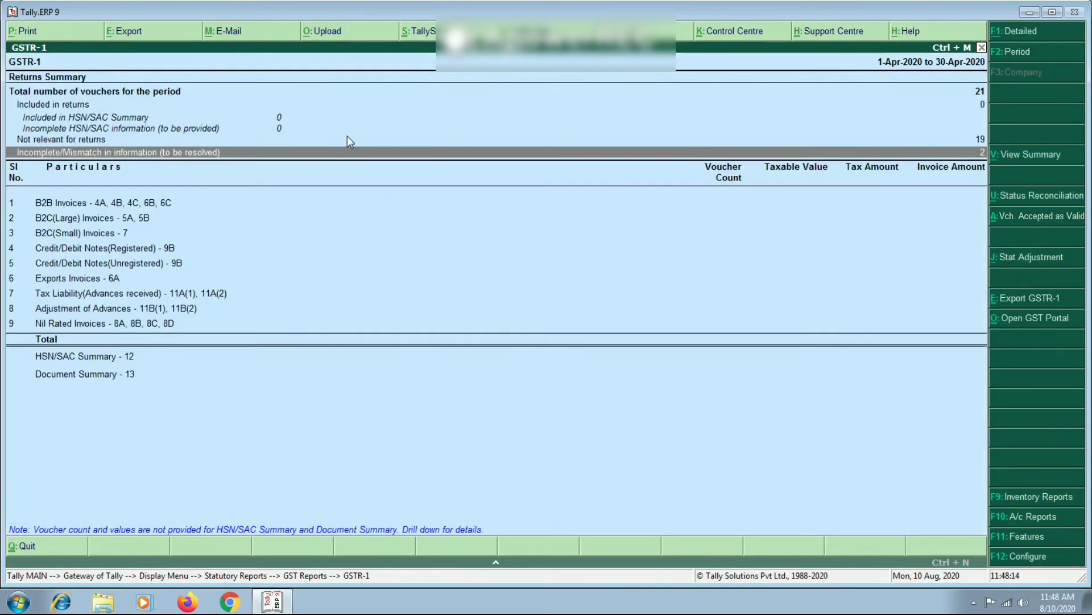
Step: Open the GSTR-3B report and set its period to 1-Apr-2020 through 30-Apr-2020
key("Down")
key("Down")
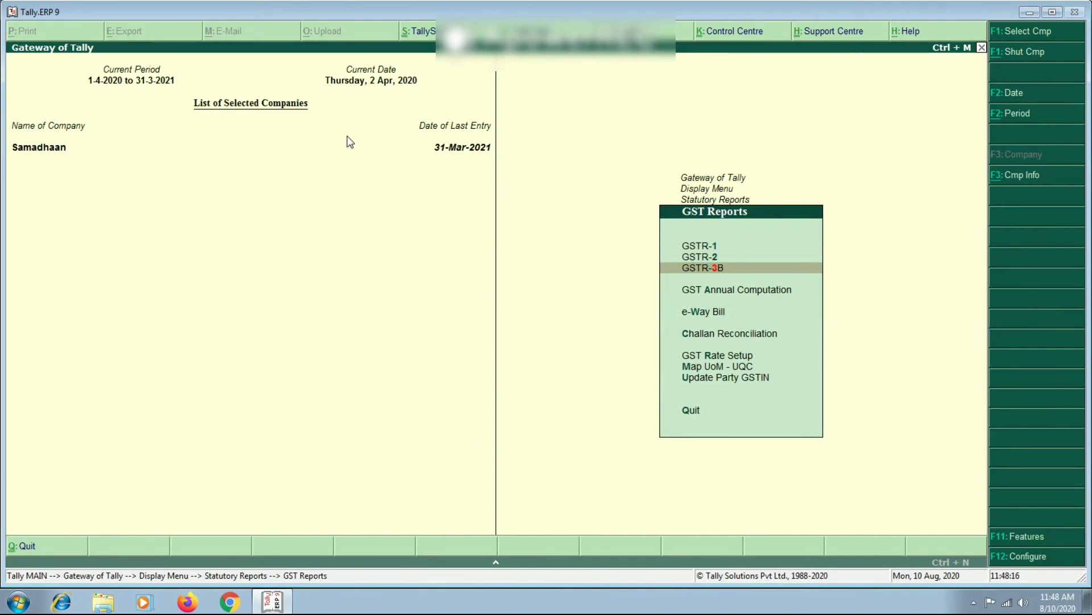
key("Return")
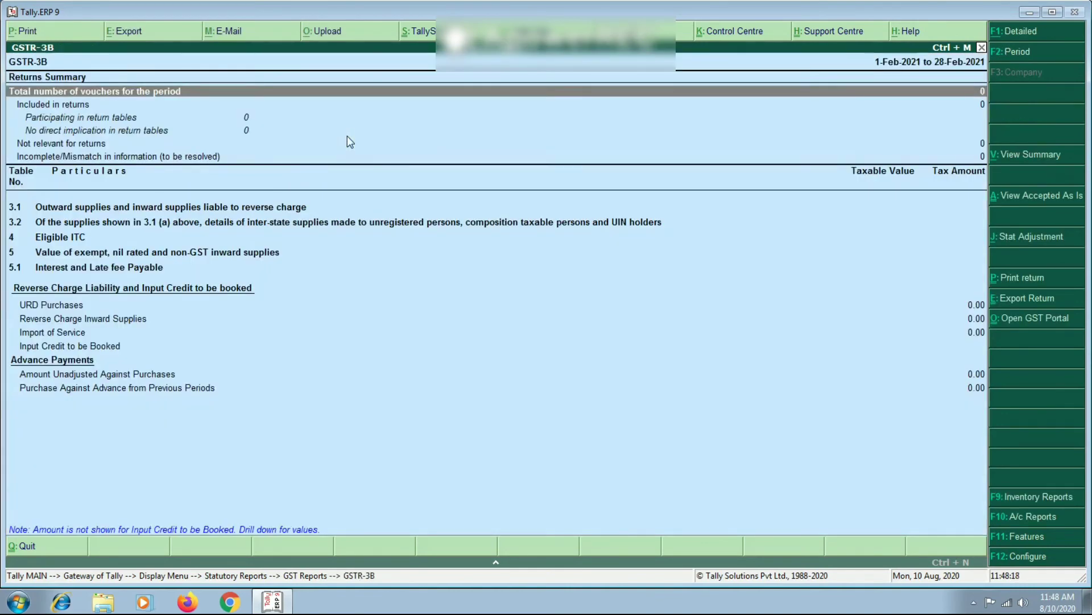
key("F2")
type("1-4-2020")
key("Return")
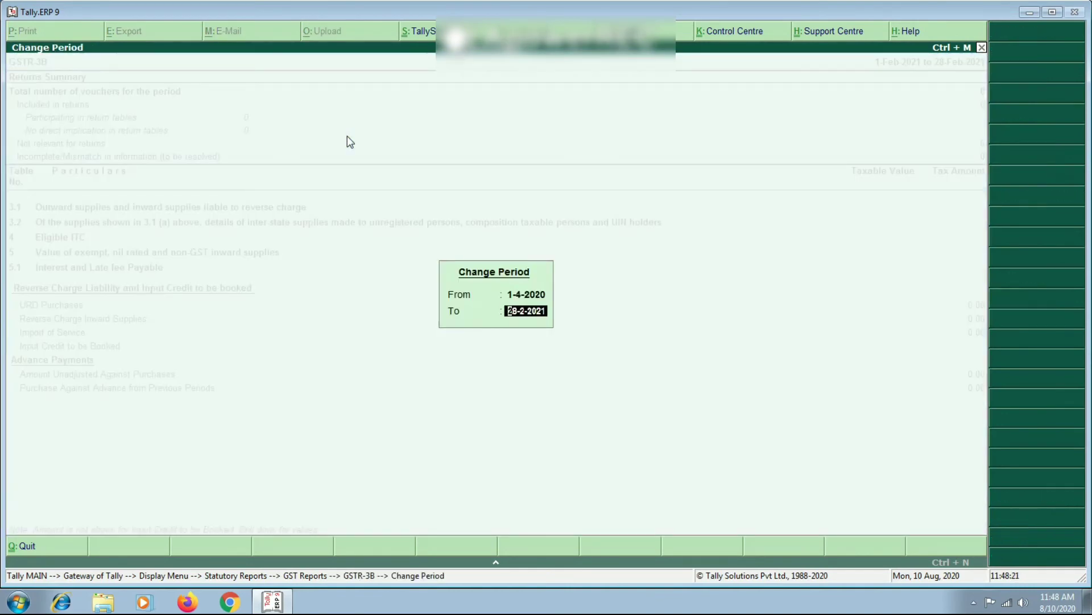
type("30-4")
key("Return")
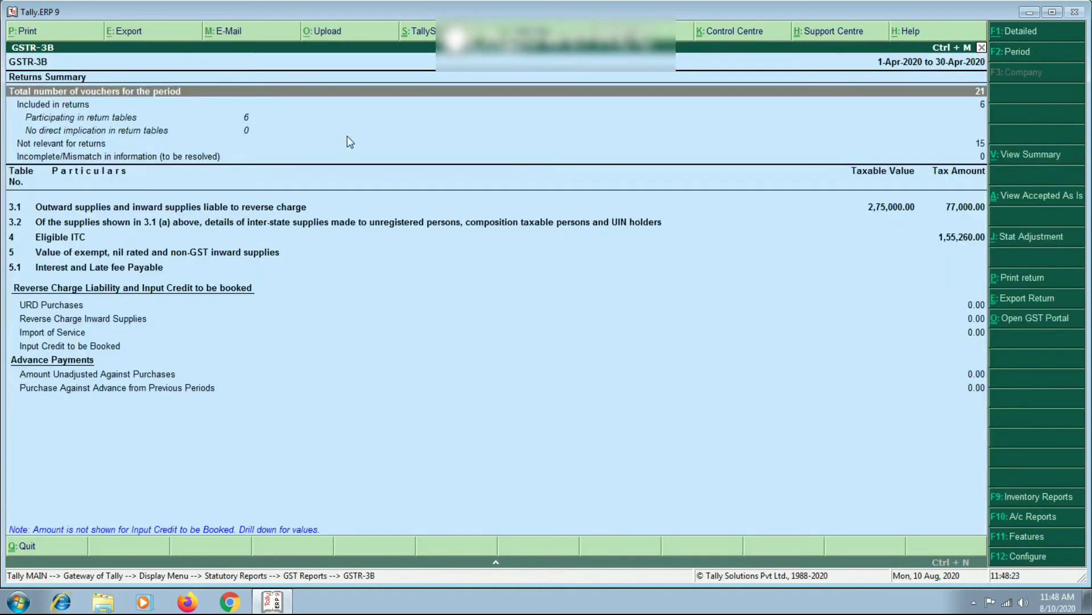
Step: Expand section 3.1 and view the vouchers behind outward taxable supplies other than zero rated, then return to the GSTR-3B summary
key("Down")
key("Down")
key("Down")
key("Down")
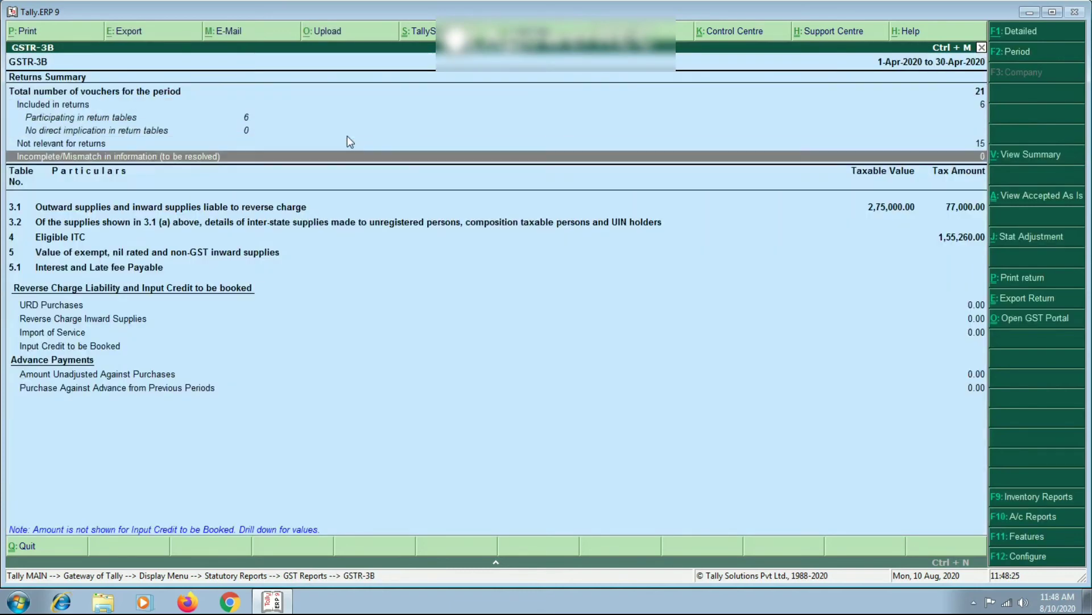
key("Down")
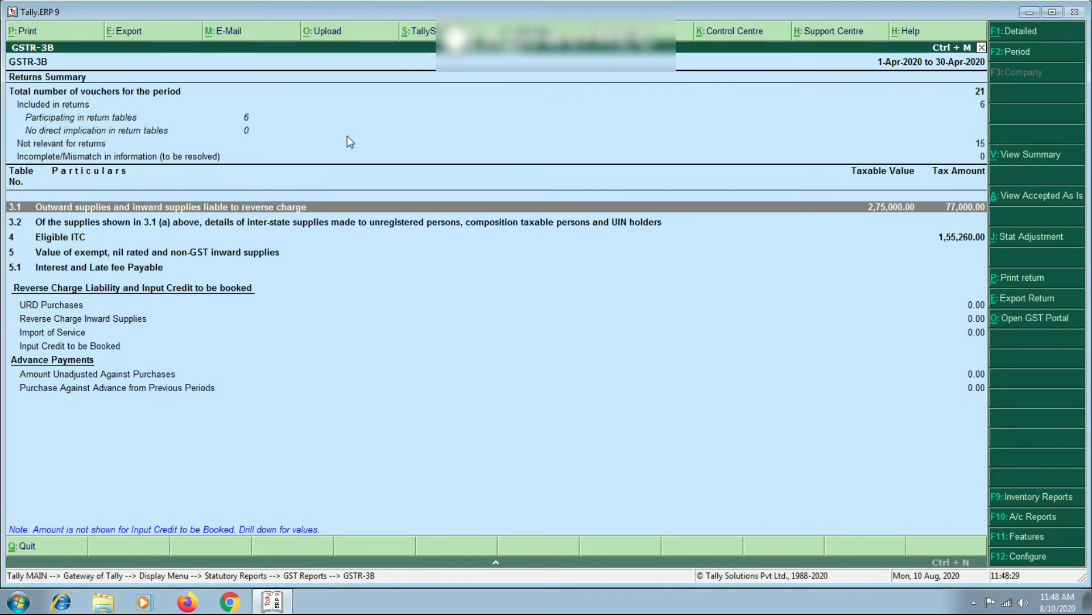
key("Return")
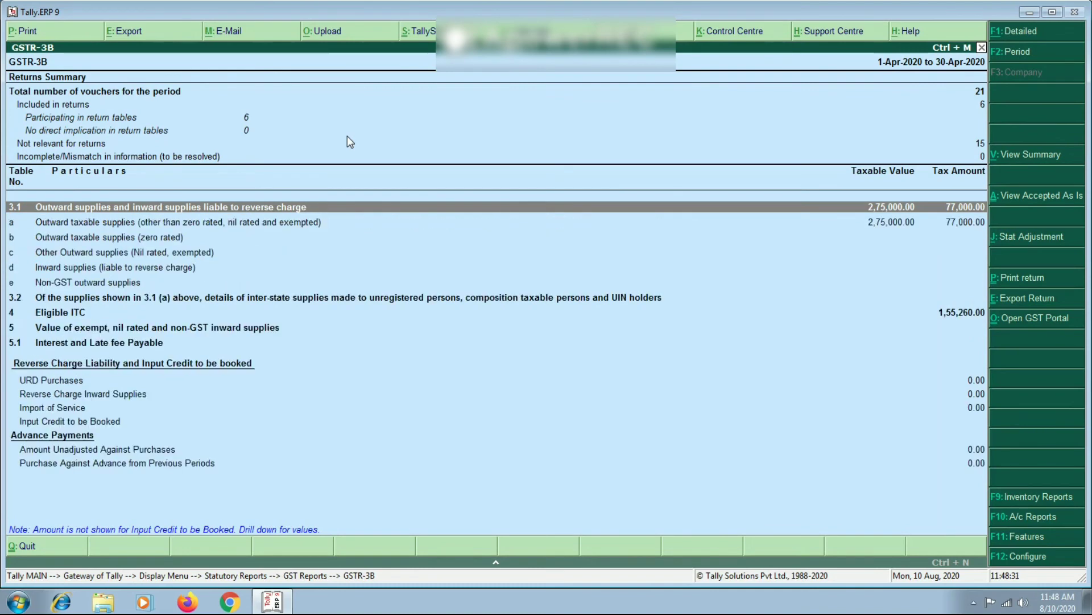
key("Down")
key("Return")
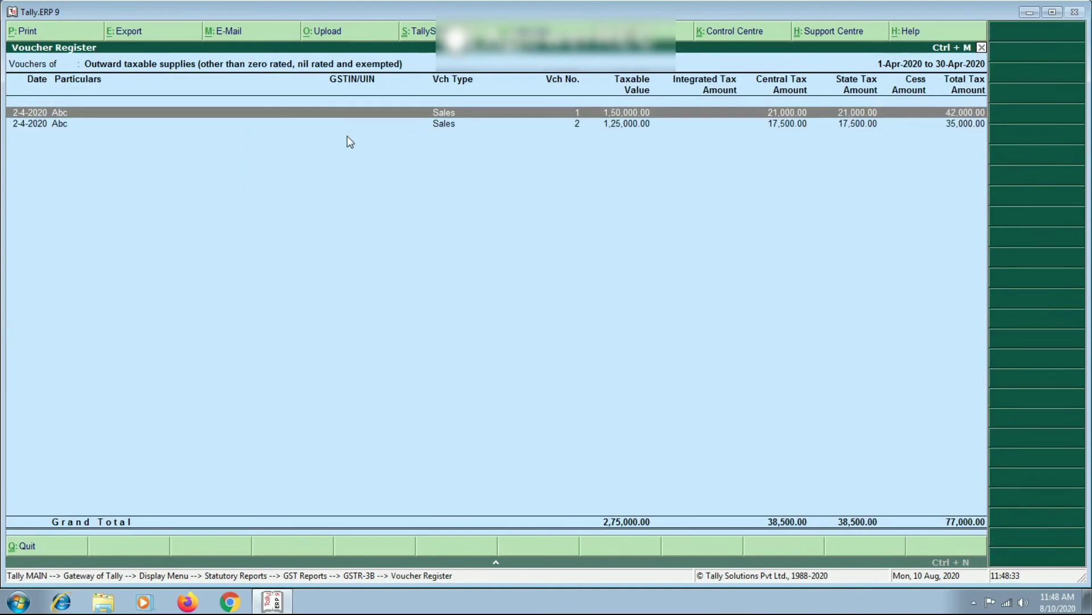
key("Down")
key("Up")
key("Escape")
Step: Expand the Eligible ITC section and open the voucher register for All other ITC
key("Down")
key("Down")
key("Down")
key("Down")
key("Down")
key("Down")
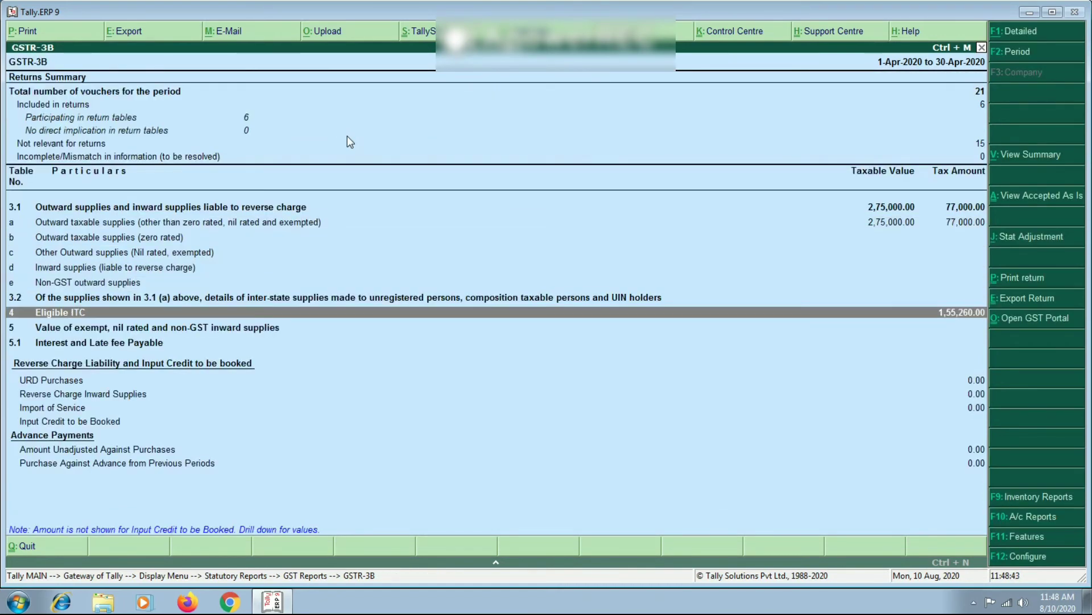
key("Return")
key("Down")
key("Down")
key("Down")
key("Down")
key("Down")
key("Down")
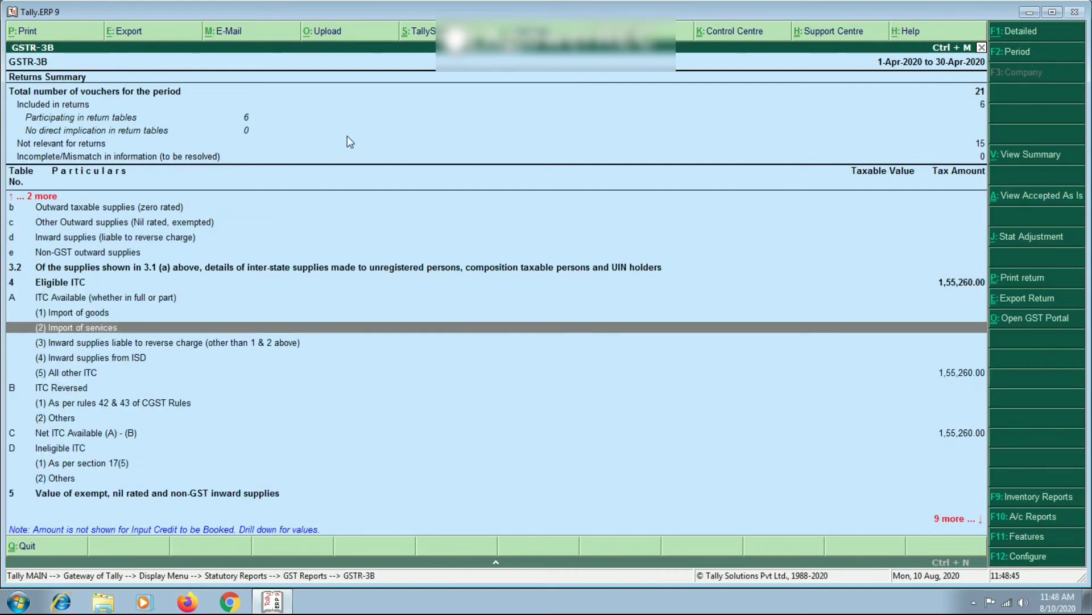
key("Return")
key("Down")
key("Up")
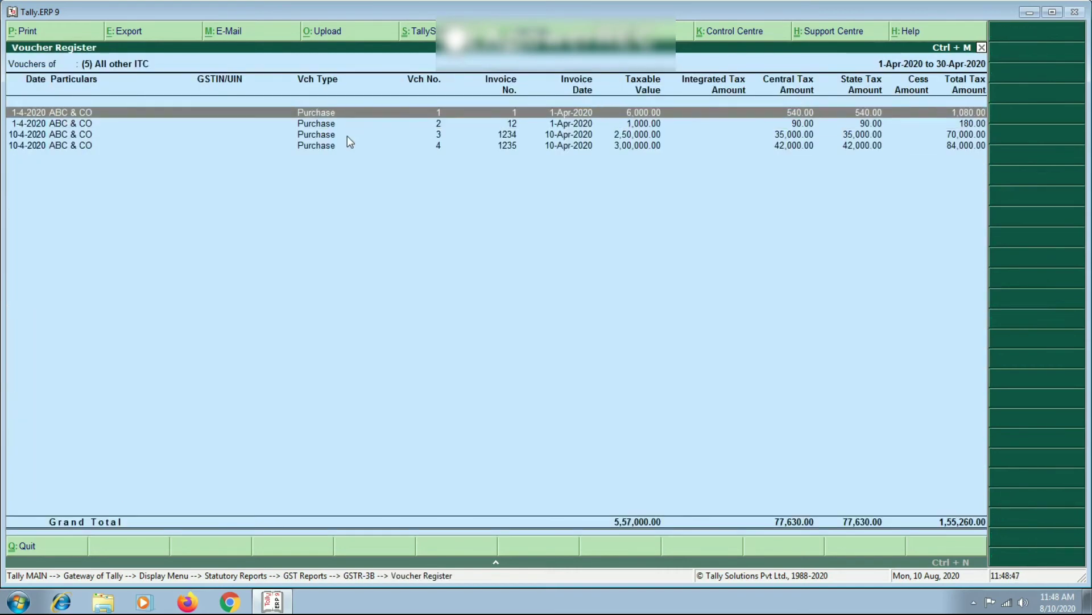
Step: Examine the ABC & CO purchase vouchers' taxable values and tax amounts in the All other ITC register, then close GSTR-3B
key("Down")
key("Down")
key("Down")
key("Up")
key("Up")
key("Up")
key("Down")
key("Down")
key("Down")
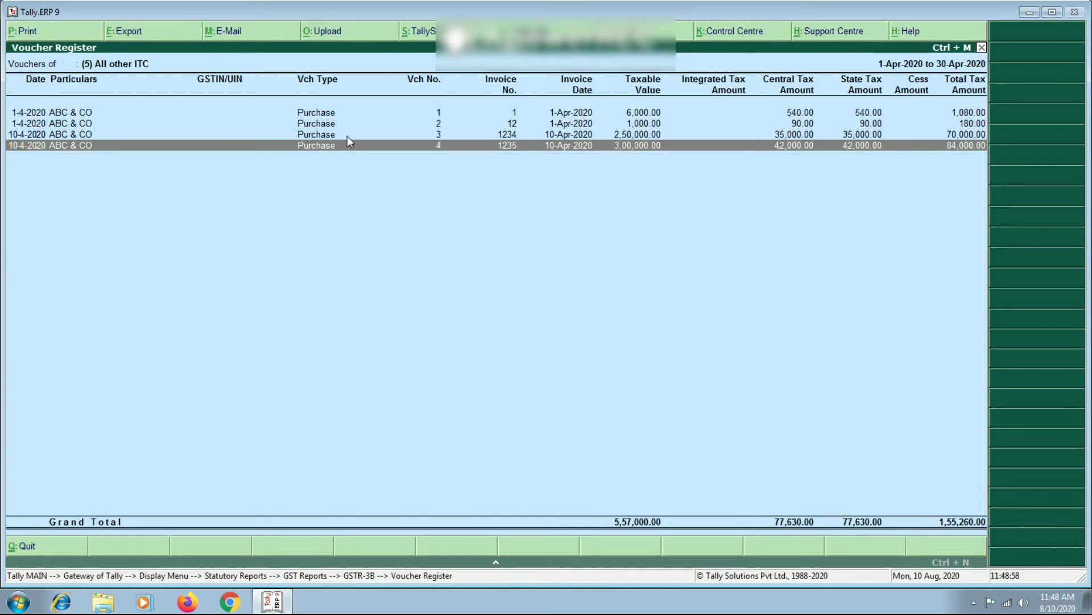
key("Up")
key("Up")
key("Up")
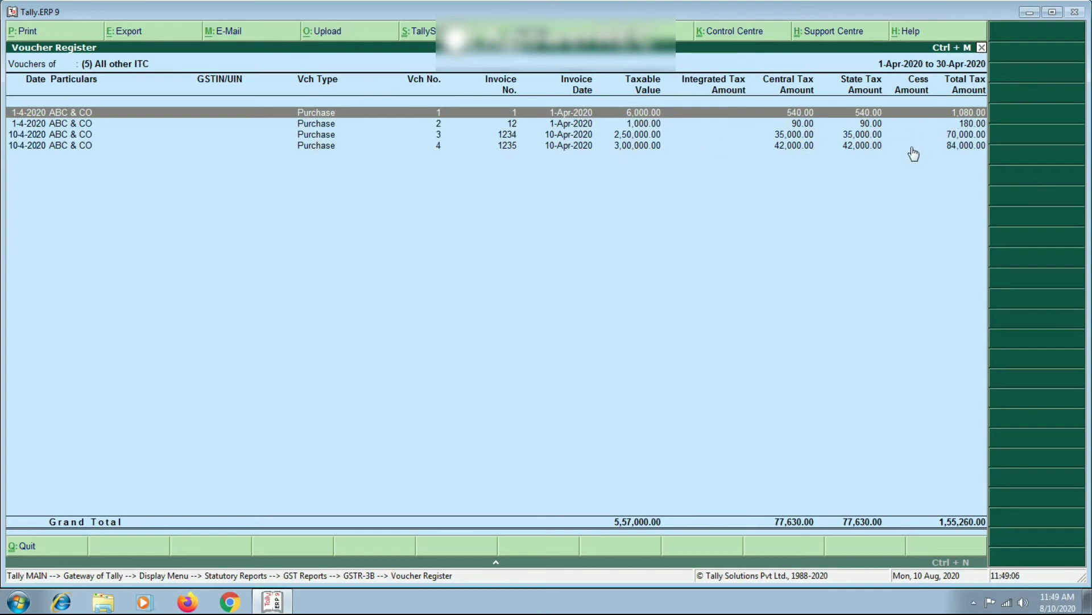
key("Escape")
key("Escape")
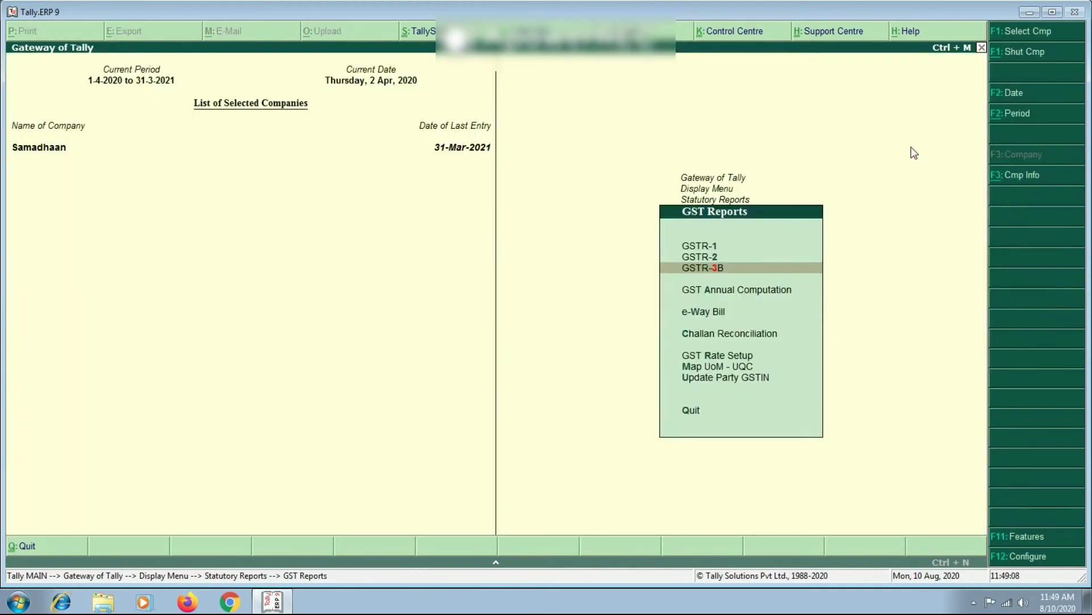
Step: Open the Profit & Loss A/c and drill down from Sales Accounts to the Sales ledger's monthly summary
key("Escape")
key("Escape")
key("Escape")
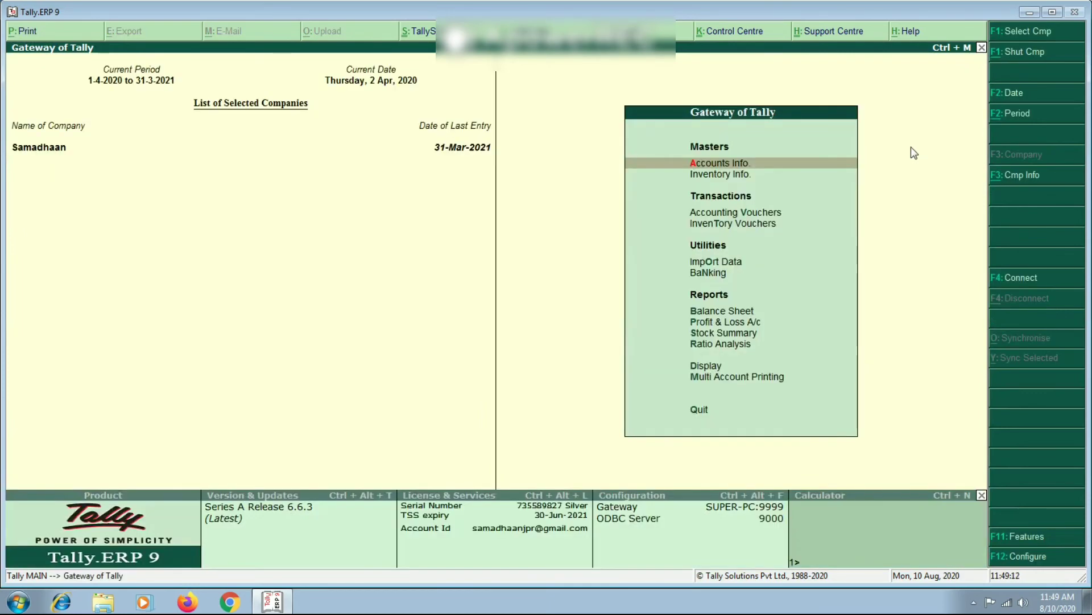
key("p")
key("Right")
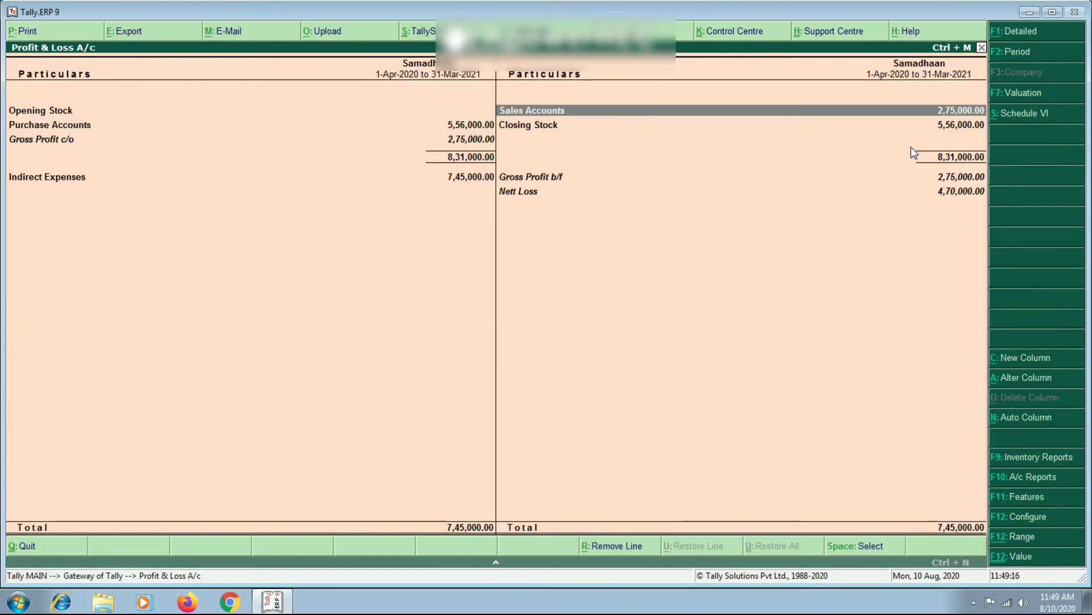
key("Return")
key("Return")
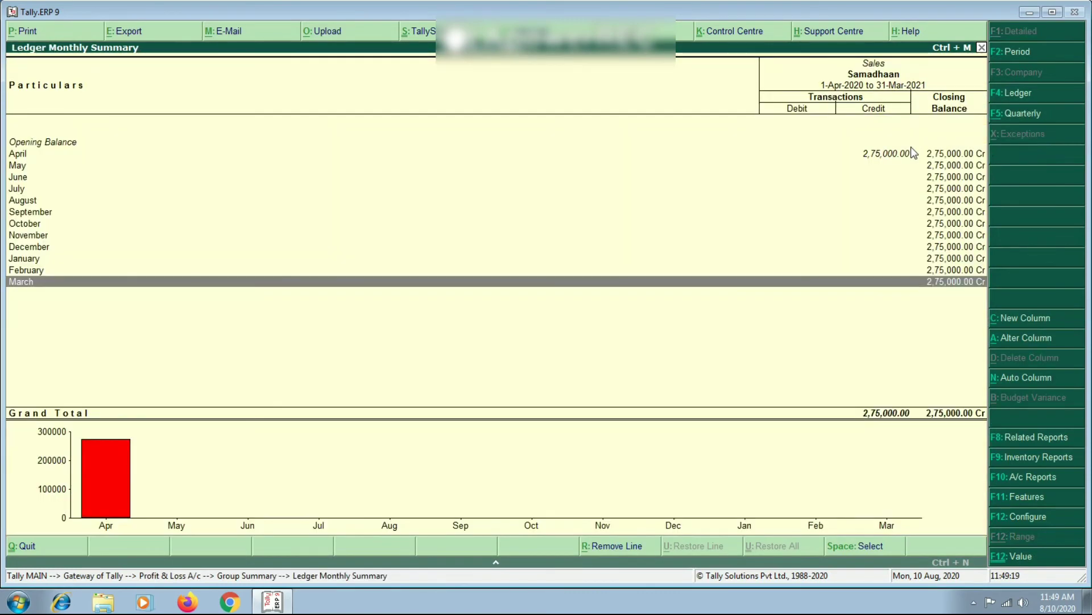
Step: Examine the Sales ledger's month-by-month figures from April to March, then return to the Profit & Loss A/c
key("Up")
key("Up")
key("Up")
key("Up")
key("Up")
key("Up")
key("Up")
key("Up")
key("Up")
key("Up")
key("Up")
key("Down")
key("Down")
key("Down")
key("Down")
key("Down")
key("Down")
key("Down")
key("Down")
key("Down")
key("Down")
key("Down")
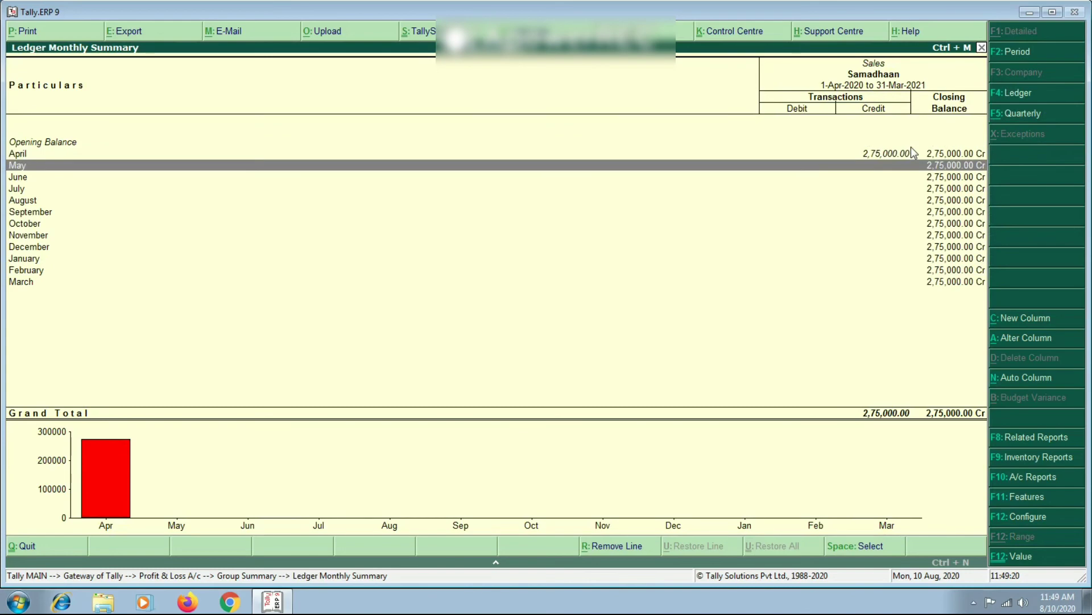
key("Up")
key("Up")
key("Up")
key("Up")
key("Up")
key("Up")
key("Up")
key("Up")
key("Up")
key("Up")
key("Up")
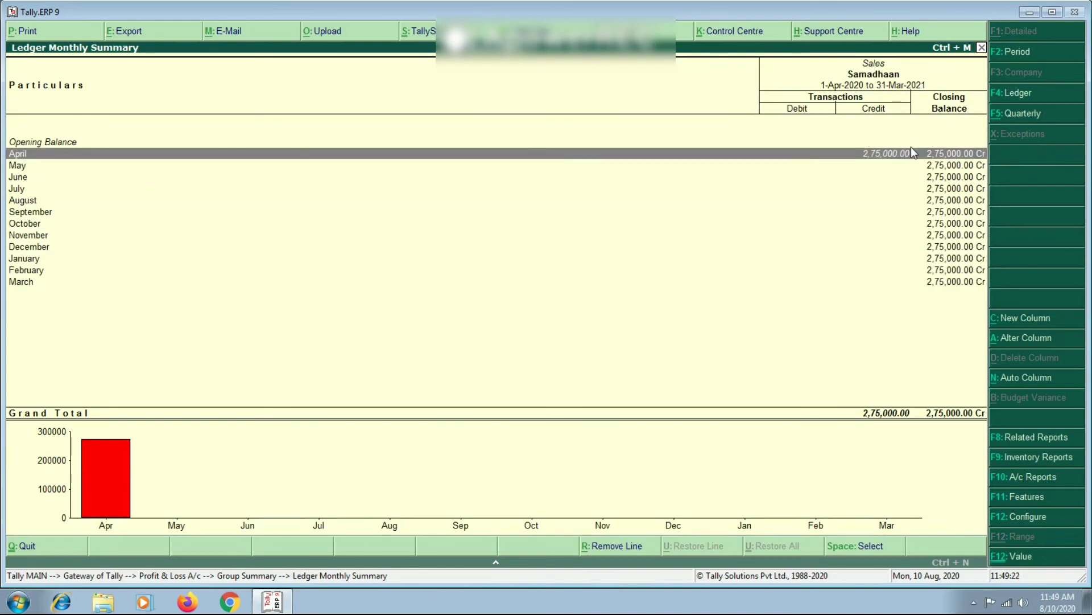
key("Escape")
key("Escape")
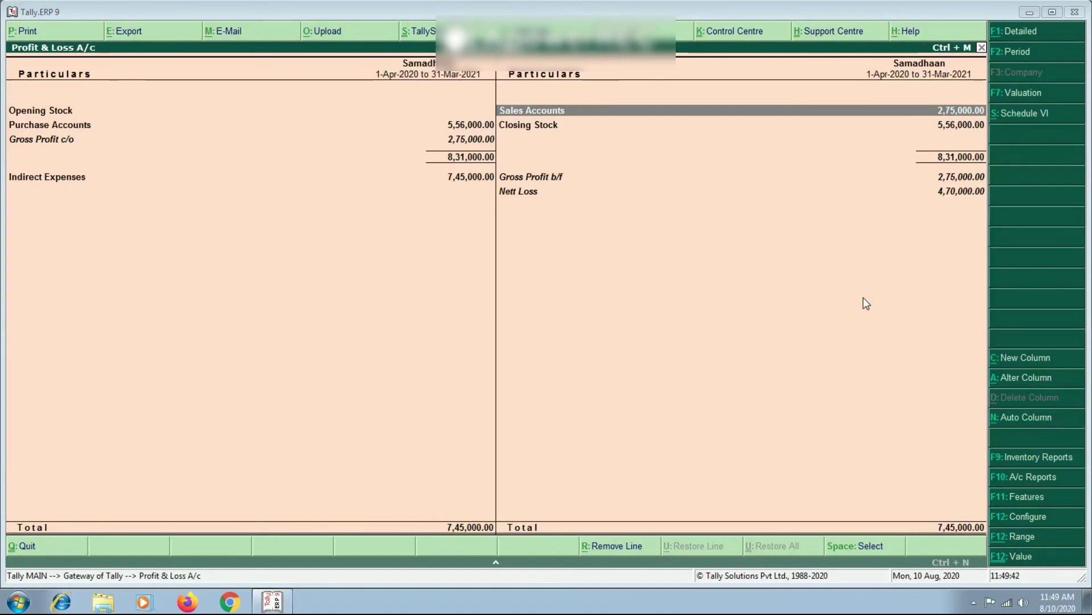
Step: Open the Closing Stock breakdown and compare the Showroom and WASHING MACHINE stock groups
key("Down")
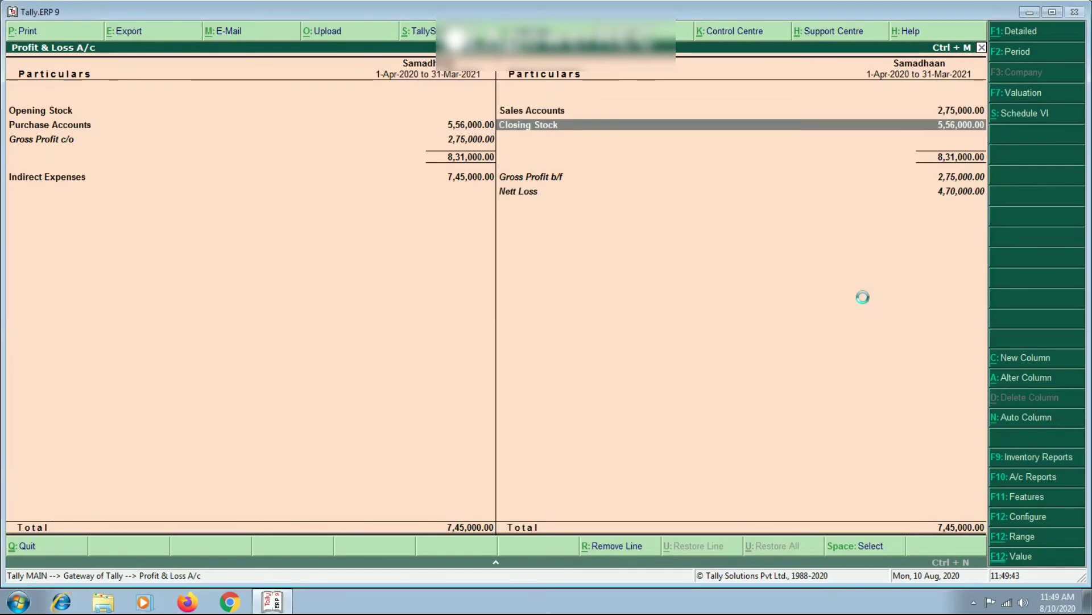
key("Return")
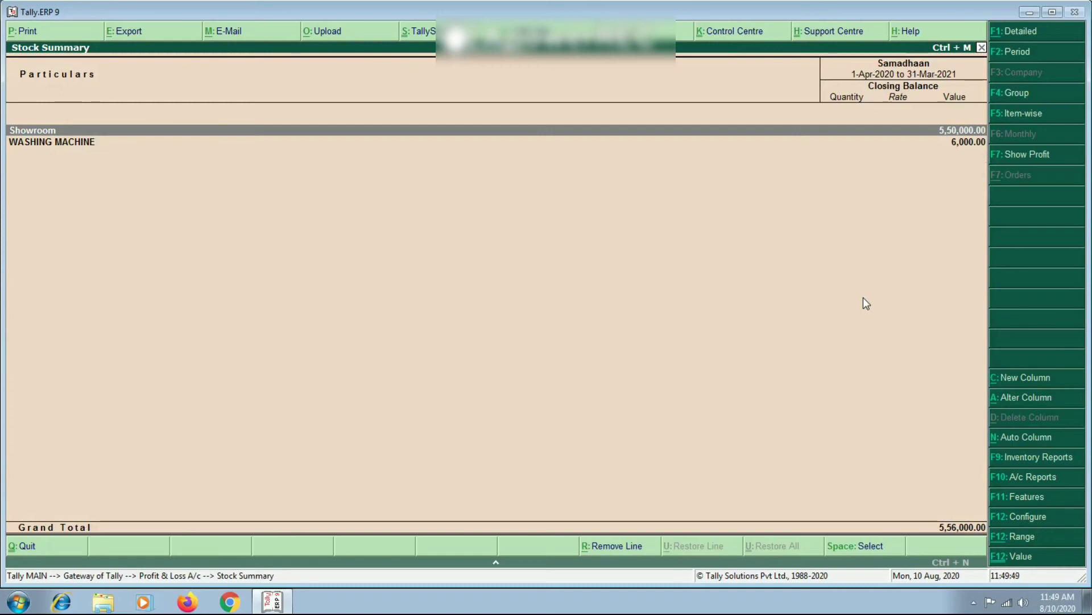
key("Down")
key("Up")
key("Down")
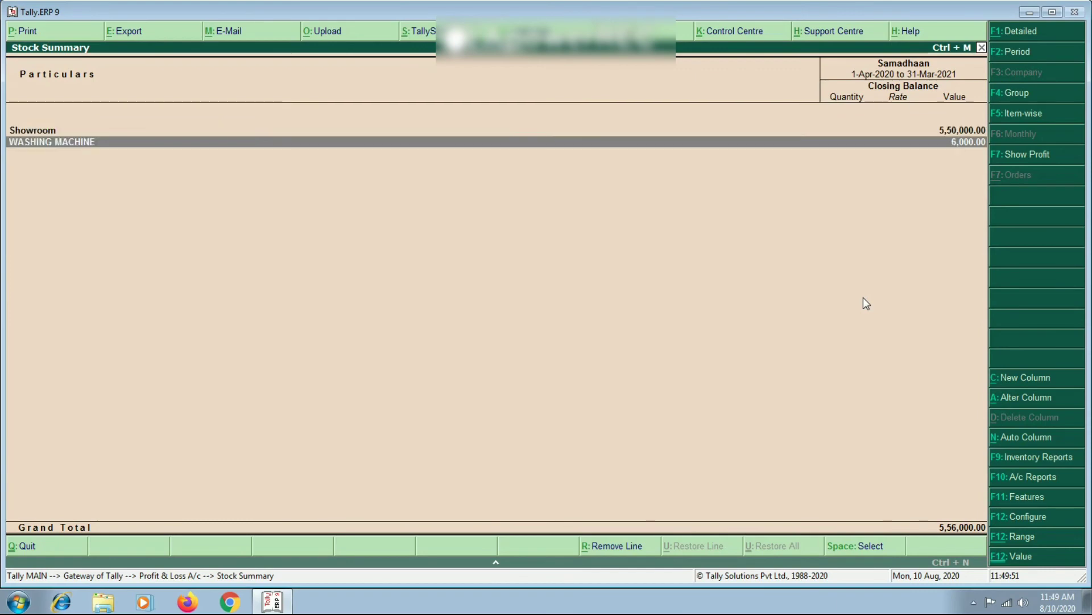
key("Up")
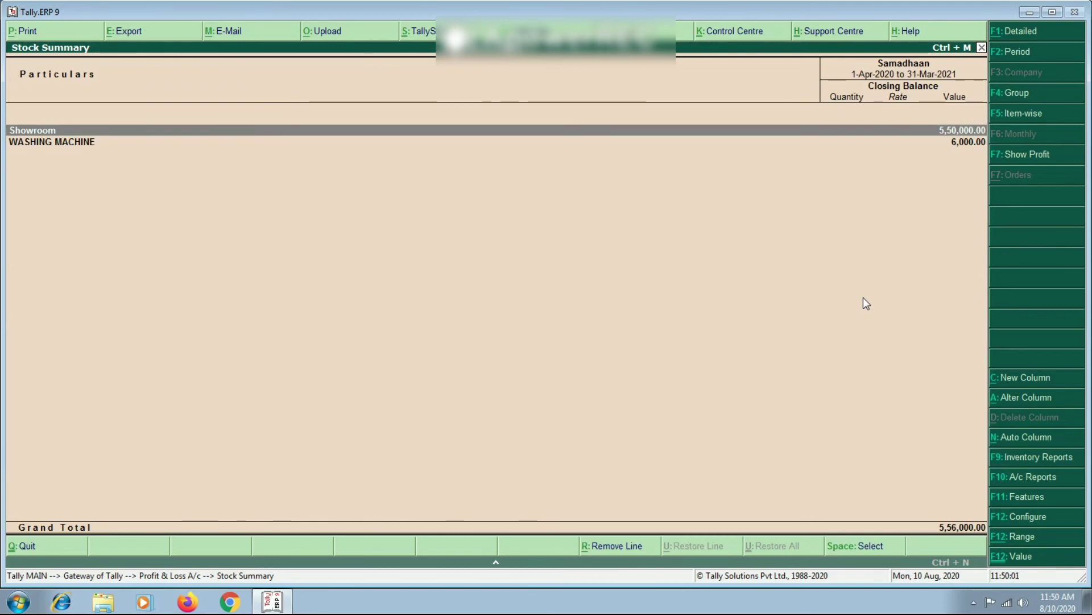
Step: View the closing quantities and values of Alto 800 LXI and Alto 800 VXI in the Showroom group, then return to the stock groups
key("Return")
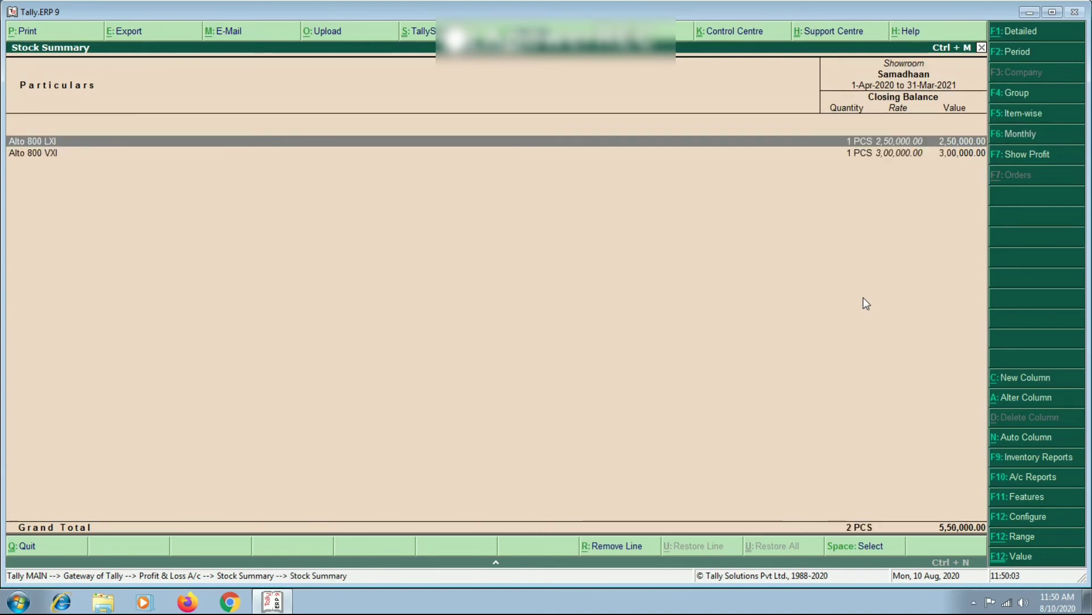
key("Down")
key("Up")
key("Down")
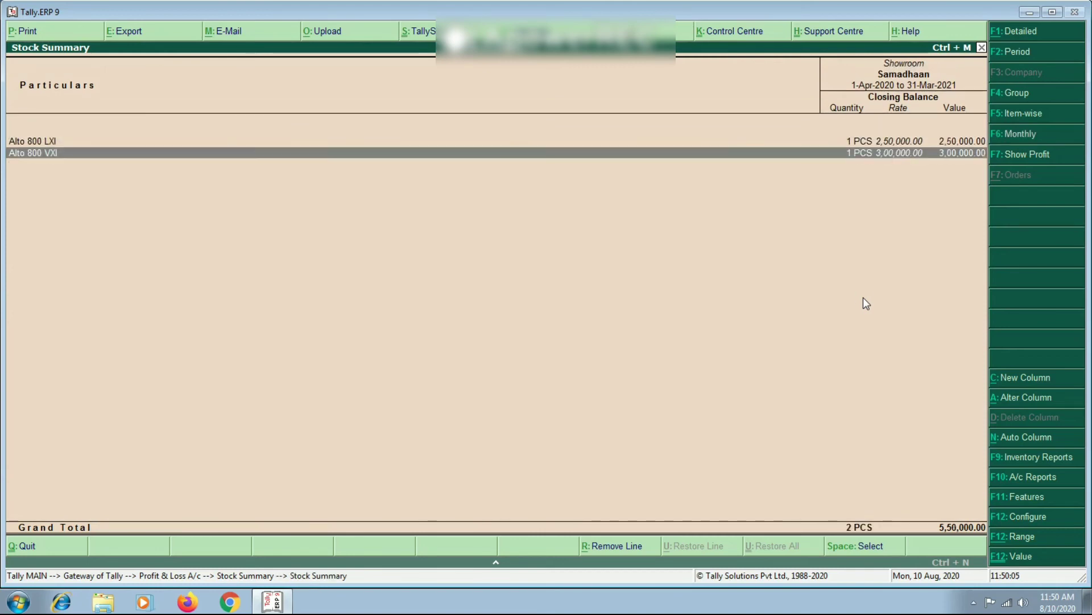
key("Escape")
Step: Drill into the WASHING MACHINE stock group and open the monthly summary of its stock item
key("Down")
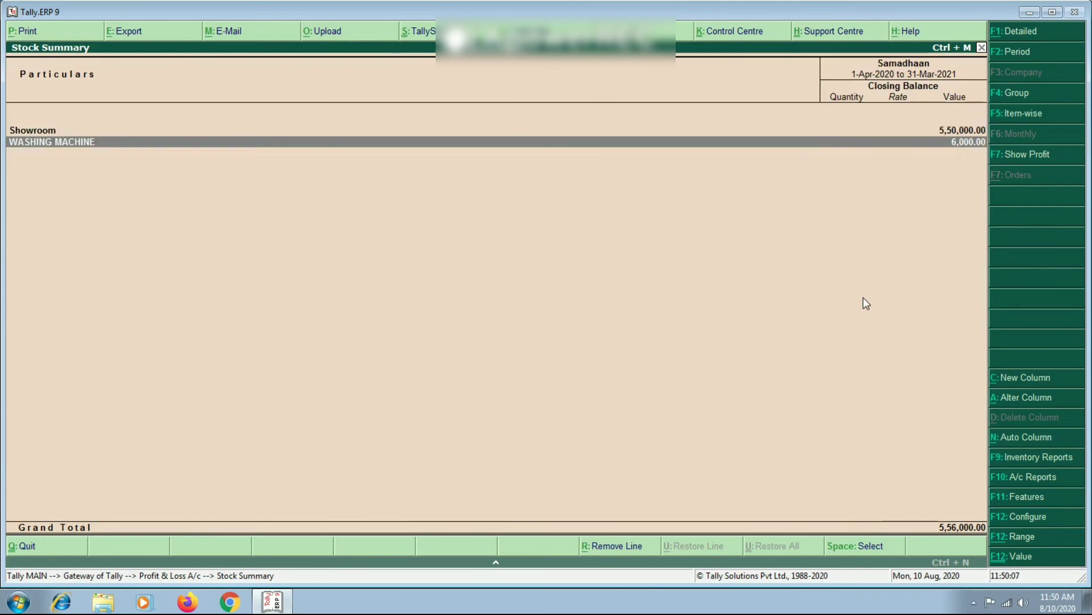
key("Return")
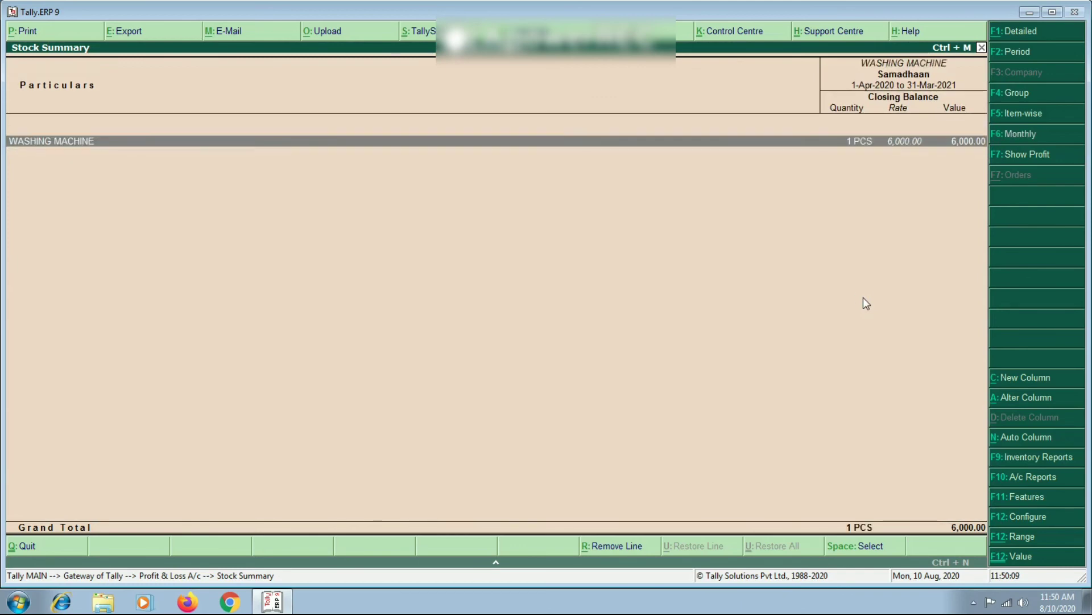
key("Return")
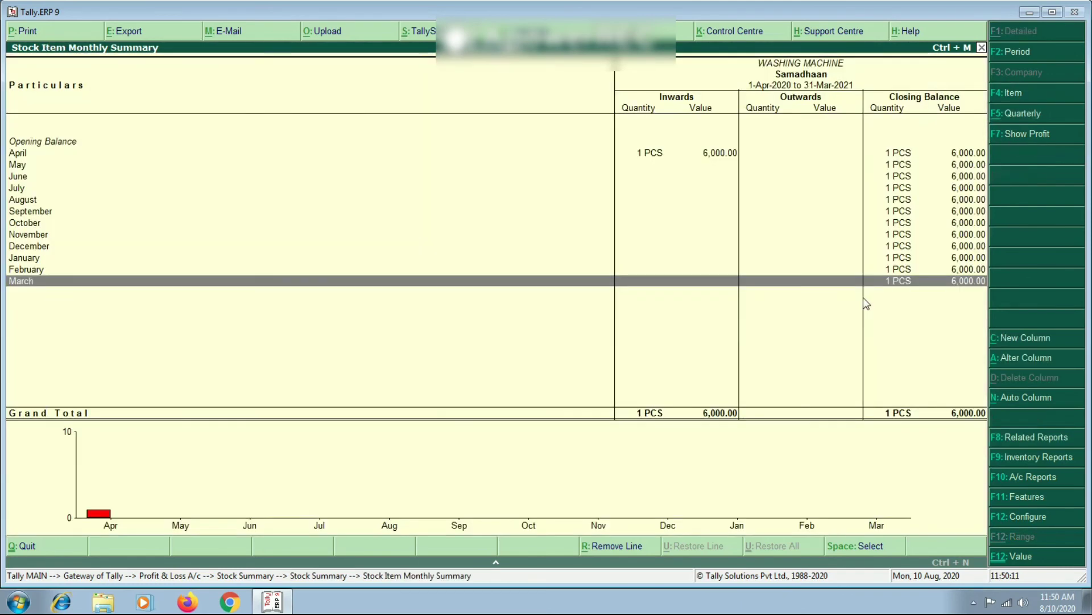
Step: Examine the WASHING MACHINE item's monthly inward and closing figures from March back to April, then return to the stock groups
key("Up")
key("Up")
key("Up")
key("Up")
key("Up")
key("Up")
key("Up")
key("Up")
key("Up")
key("Up")
key("Up")
key("Escape")
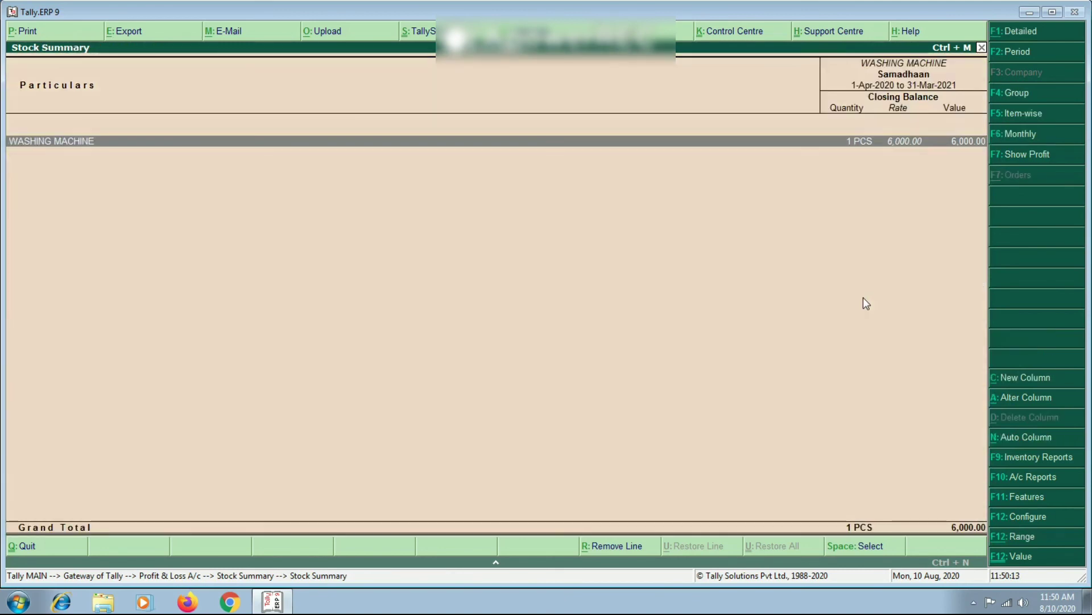
key("Escape")
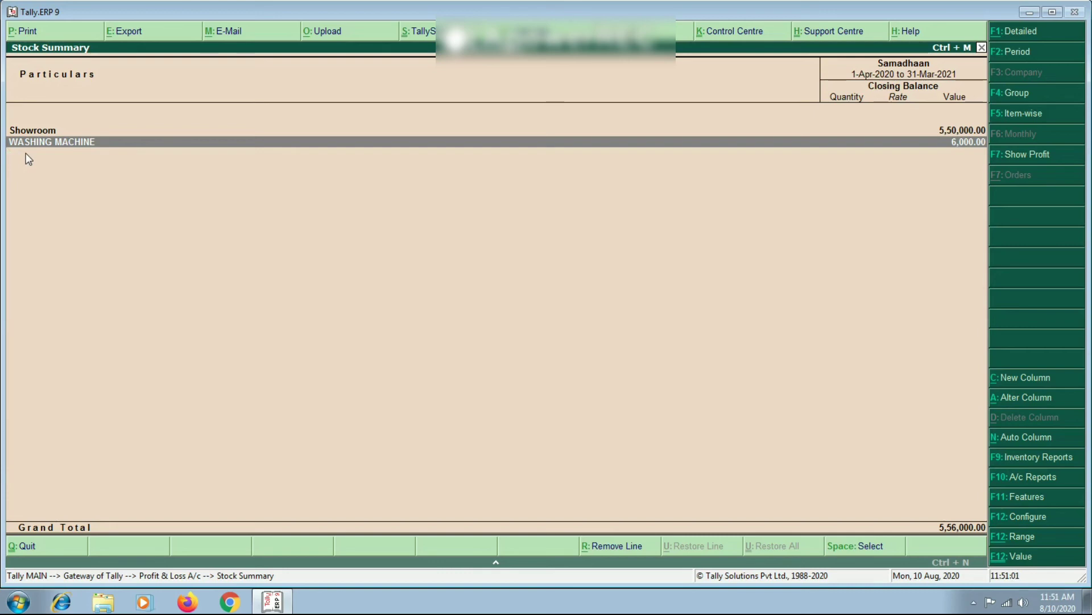
Step: Reopen the WASHING MACHINE group and its item's monthly summary for another check, then return to the stock groups
key("Return")
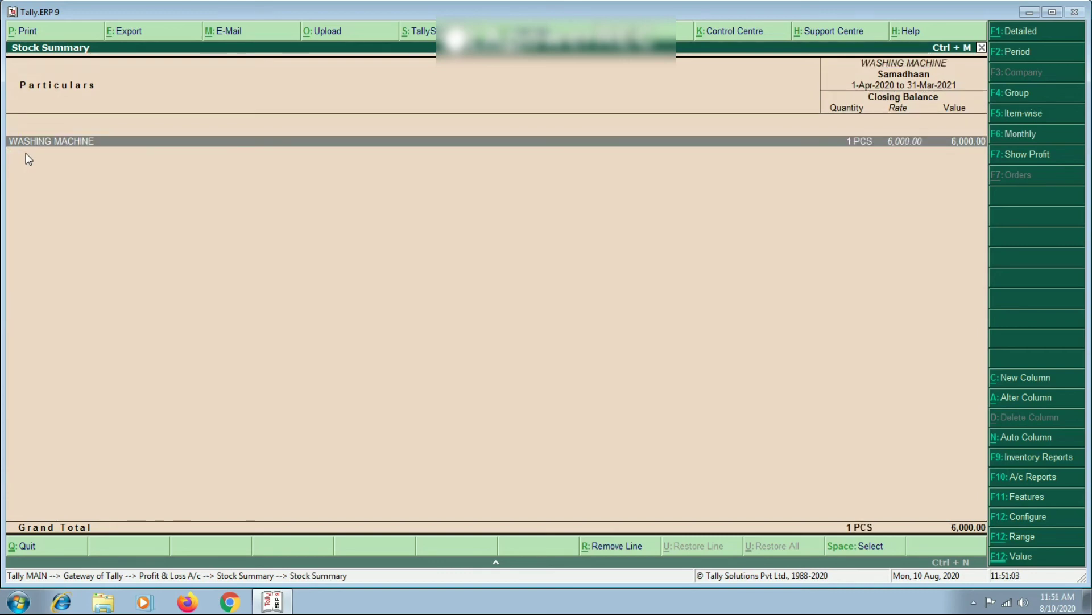
key("Return")
key("Escape")
key("Escape")
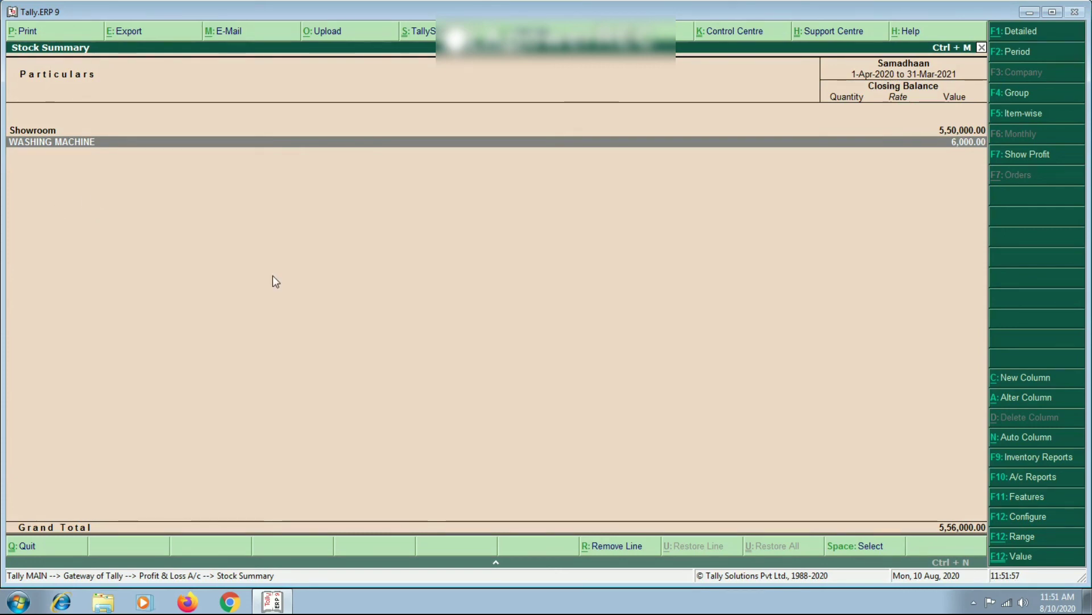
Step: Close the stock summary and the Profit & Loss A/c, returning to the Gateway of Tally
key("Up")
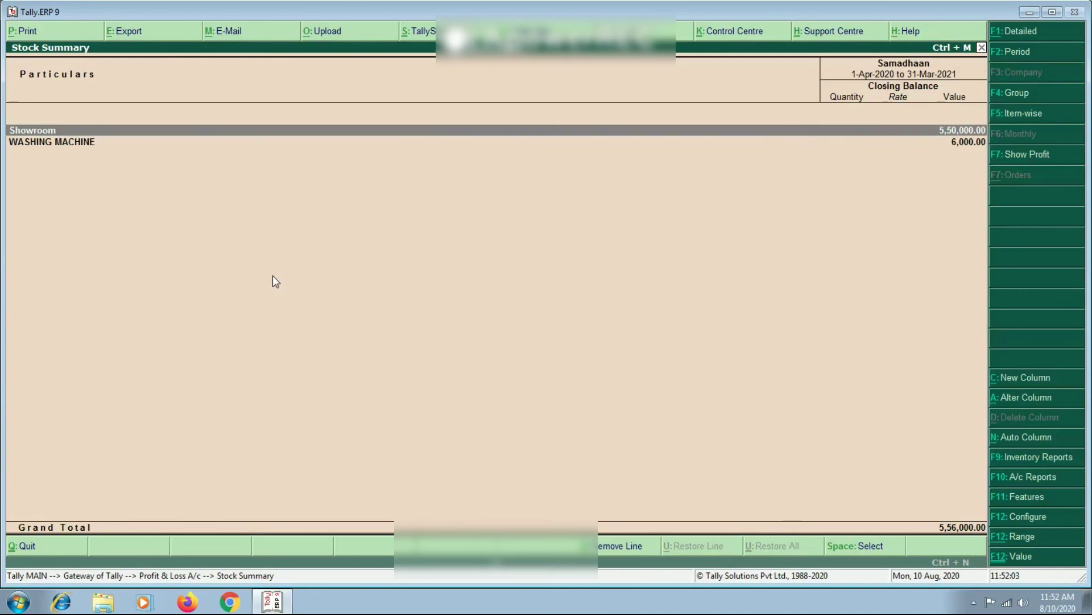
key("Escape")
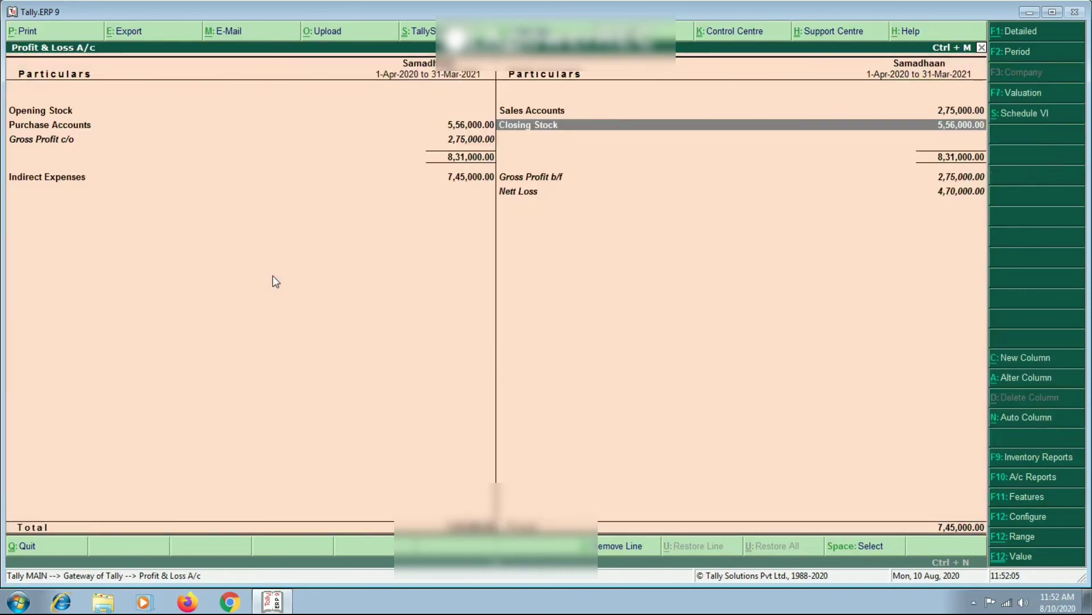
key("Escape")
key("Escape")
key("Escape")
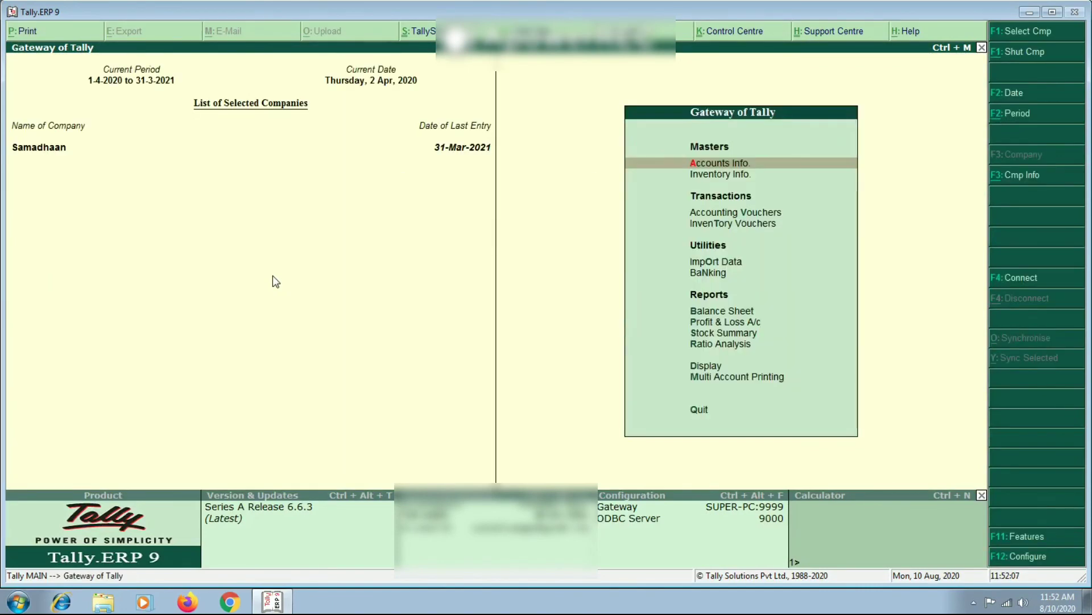